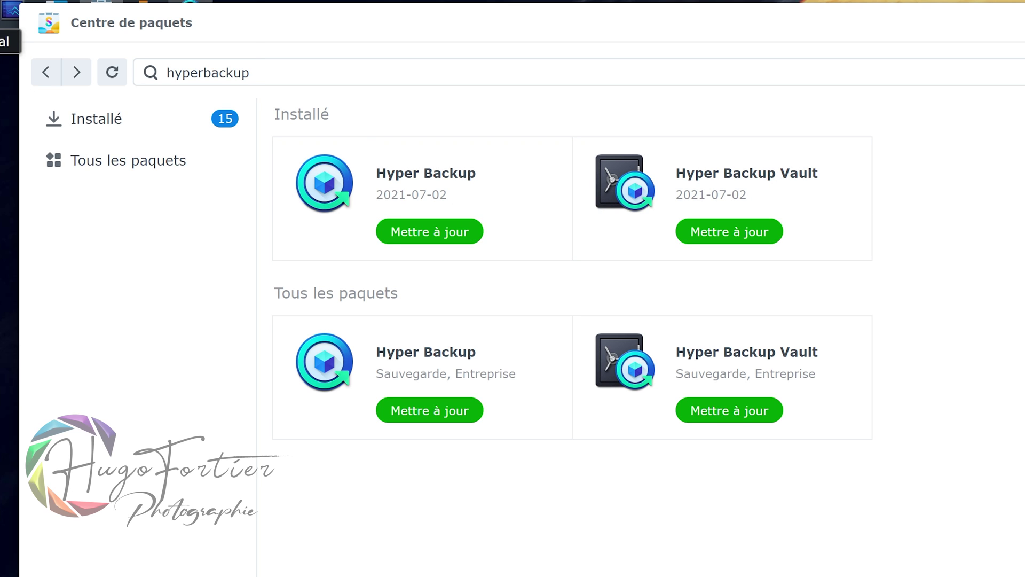
# Step: Open Hyper Backup Vault and reposition its window so the installed packages behind it can be seen
pyautogui.click(3, 11)
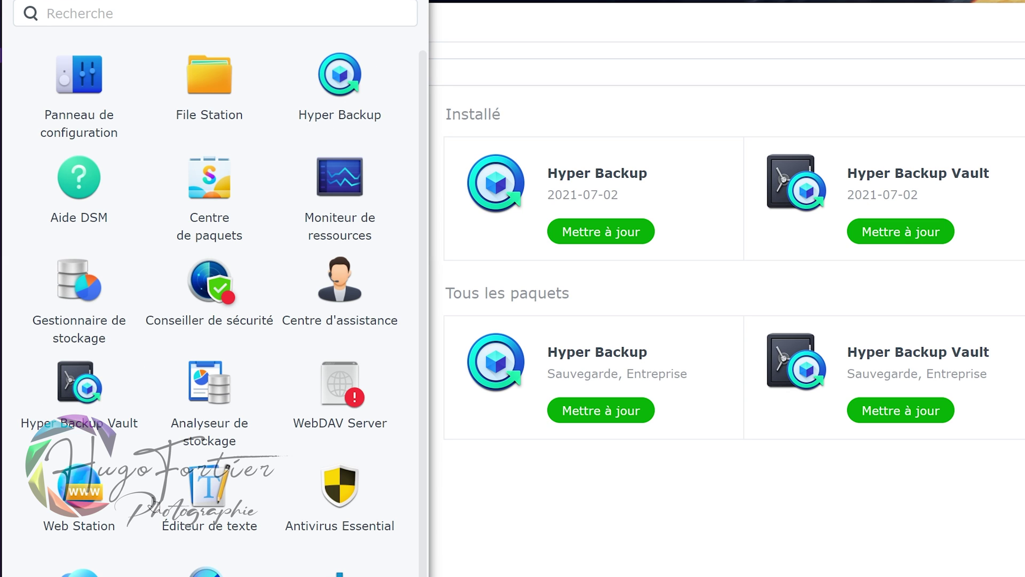
pyautogui.click(79, 385)
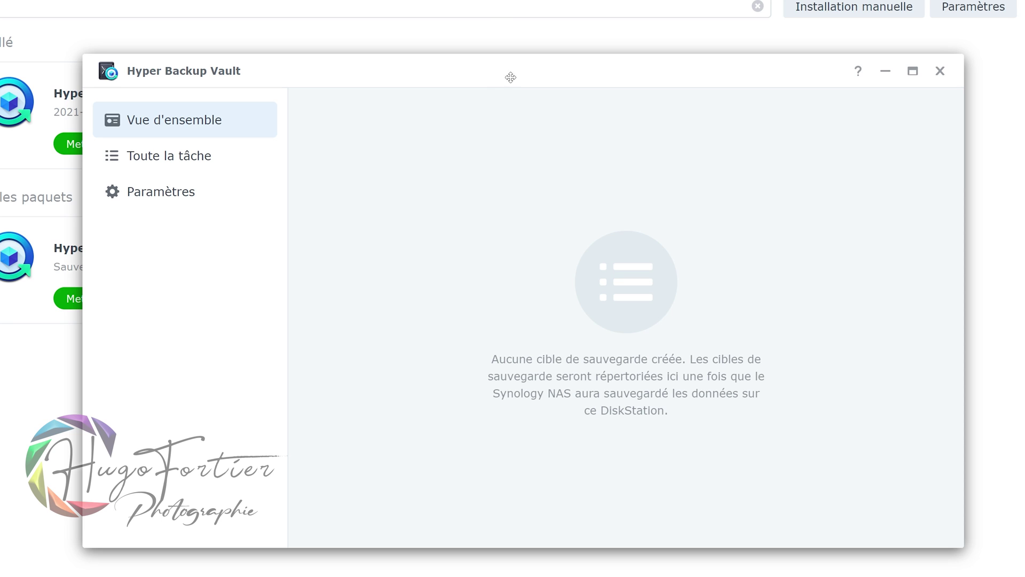
pyautogui.moveTo(534, 76); pyautogui.dragTo(533, 237)
pyautogui.moveTo(433, 214)
pyautogui.mouseDown()
pyautogui.moveTo(386, 135)
pyautogui.moveTo(420, 202)
pyautogui.mouseUp()
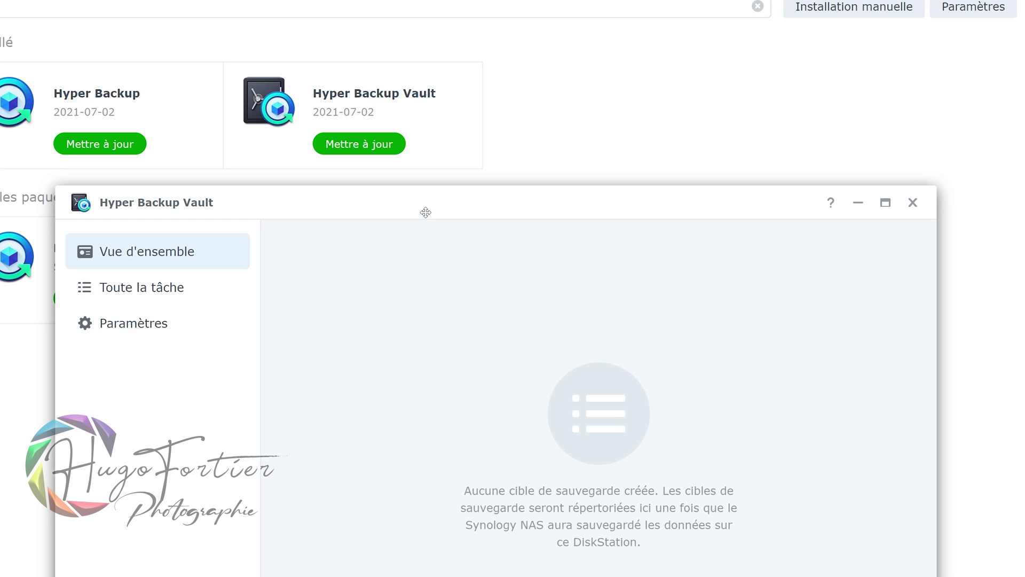
# Step: Review the simultaneous-task setting, the task list and the overview in Hyper Backup Vault, and close it
pyautogui.click(133, 326)
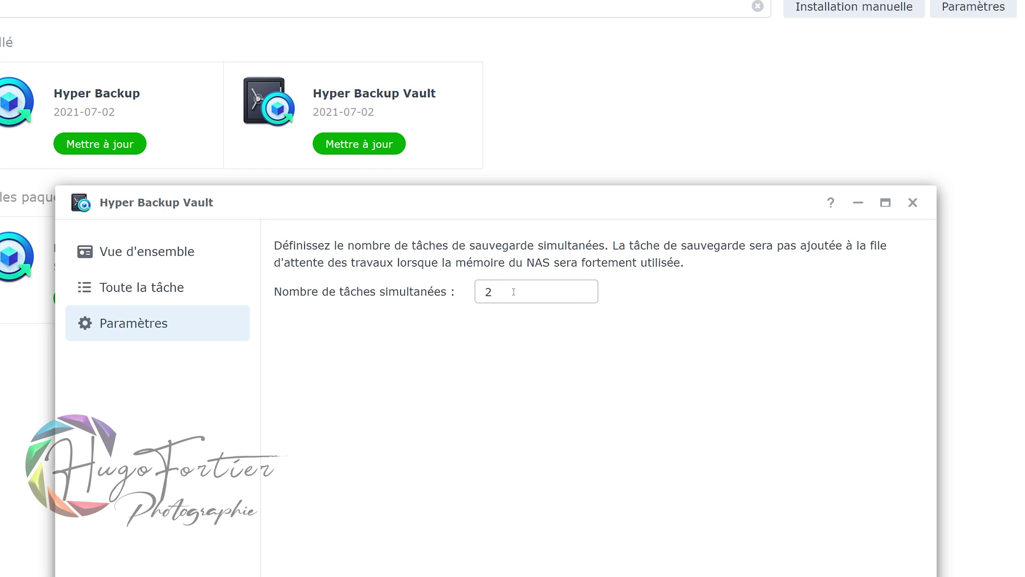
pyautogui.click(181, 299)
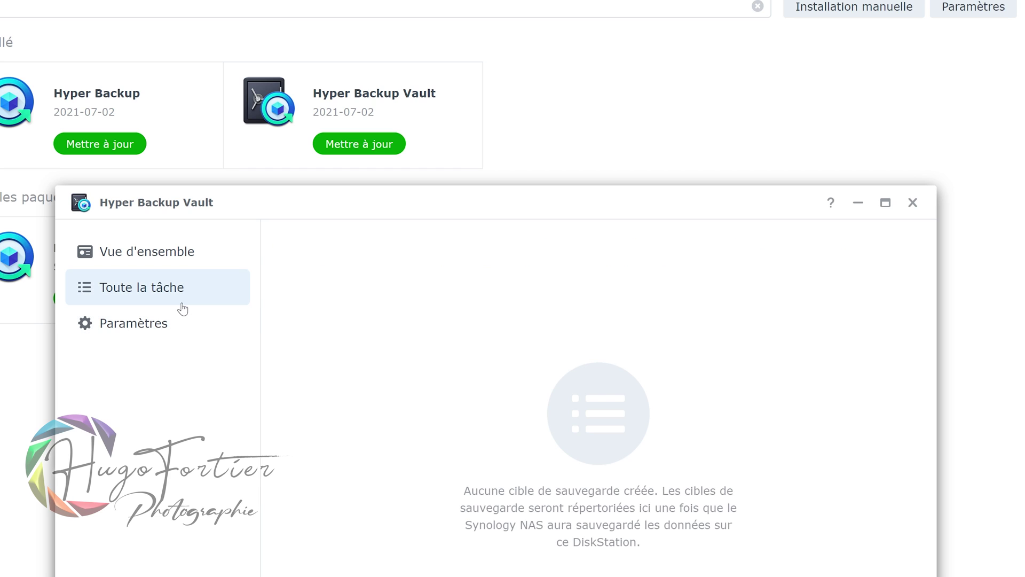
pyautogui.click(169, 260)
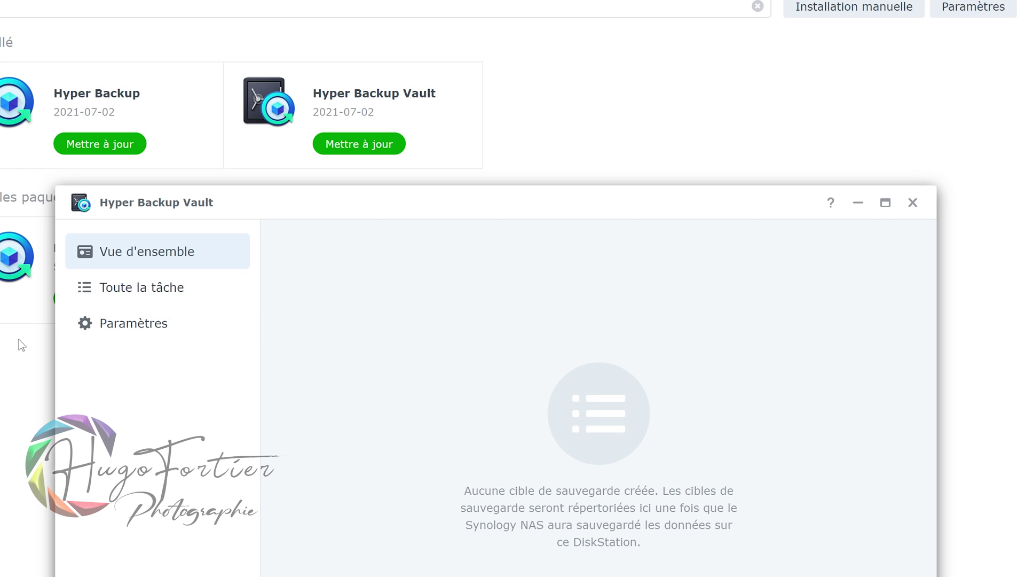
pyautogui.click(144, 295)
pyautogui.click(180, 262)
pyautogui.click(912, 202)
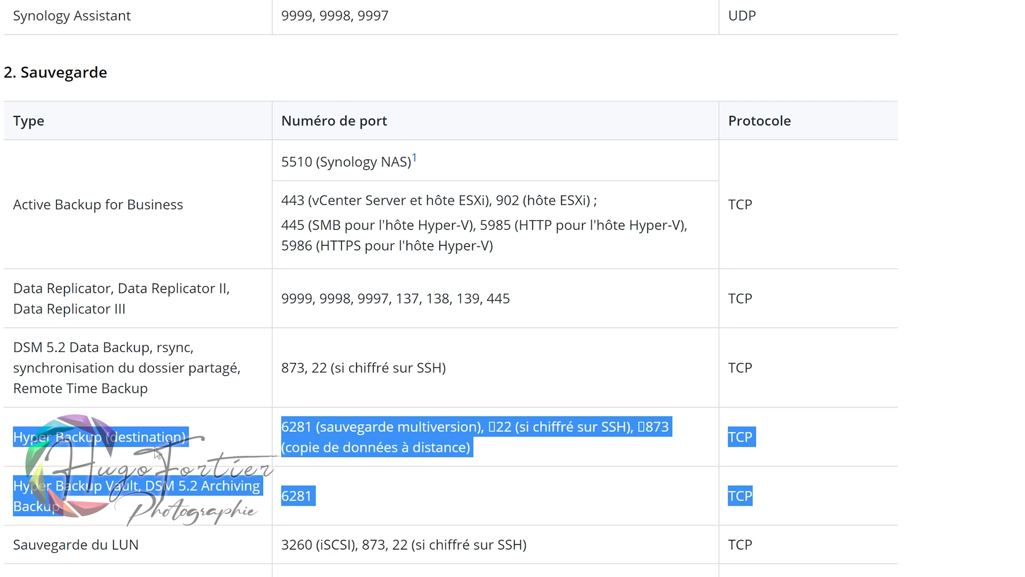
# Step: Examine the Synology port table for the ports used by Hyper Backup (destination), Hyper Backup Vault and rsync
pyautogui.click(68, 446)
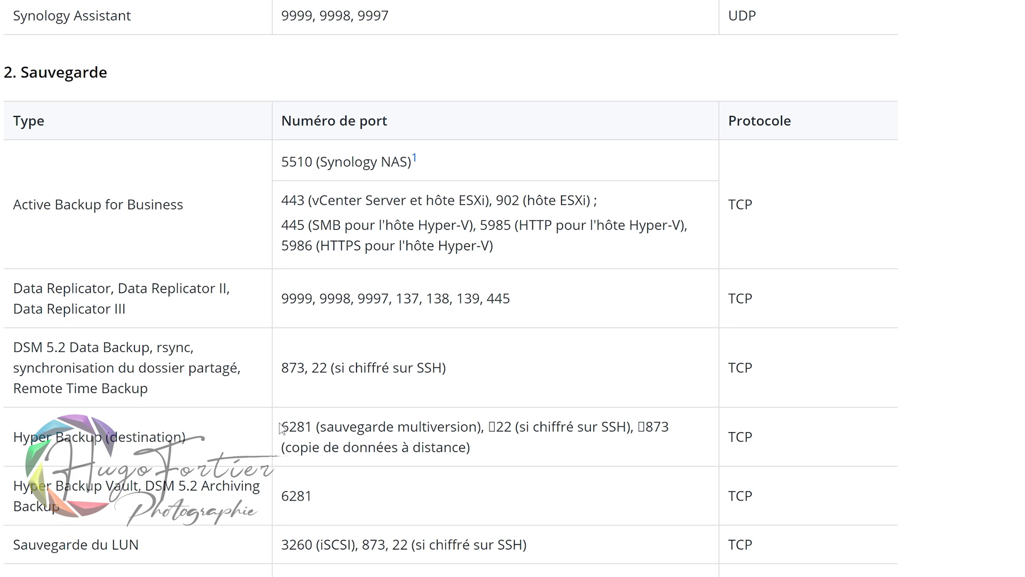
pyautogui.moveTo(280, 427); pyautogui.dragTo(637, 453)
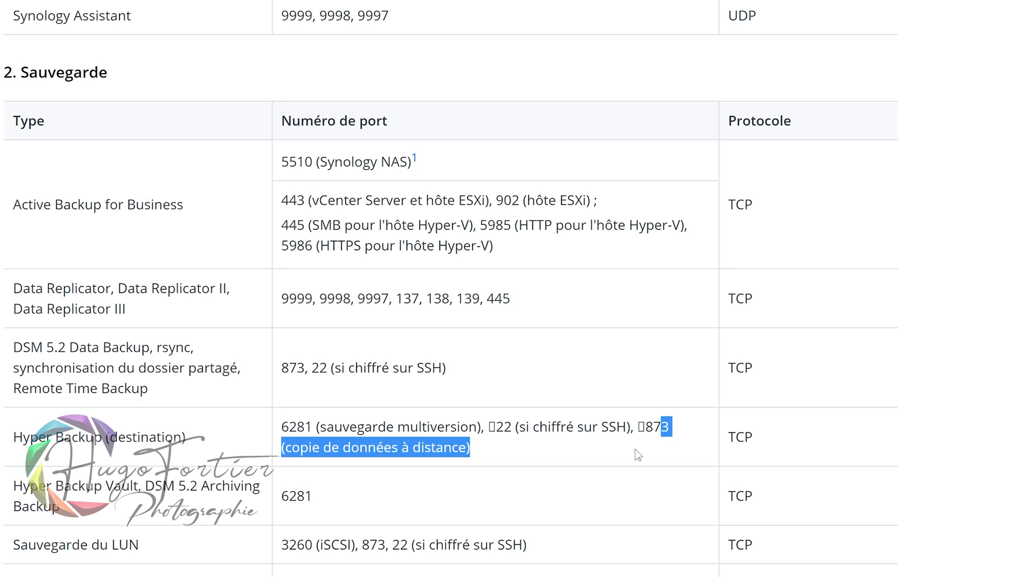
pyautogui.click(518, 466)
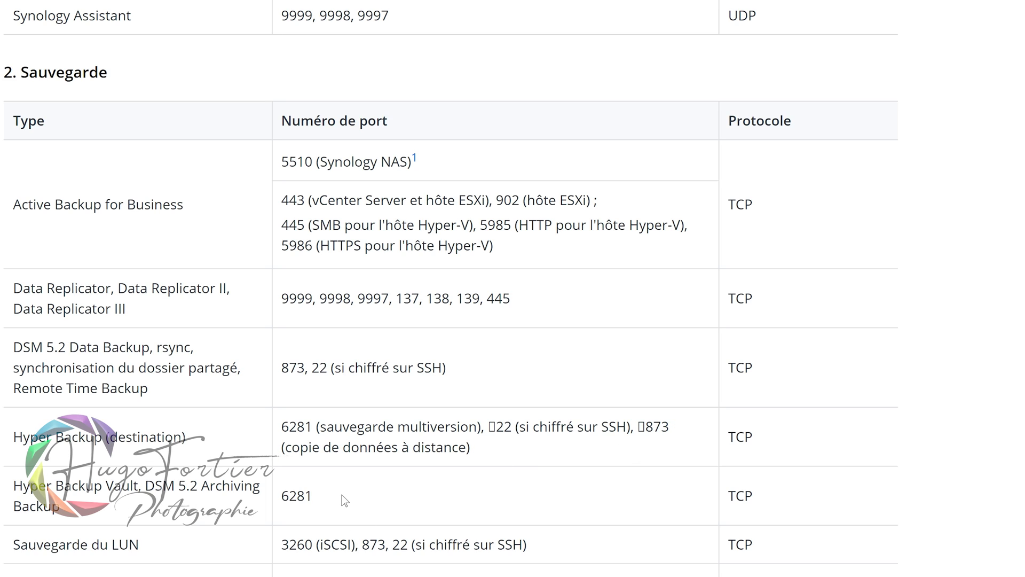
pyautogui.moveTo(337, 498); pyautogui.dragTo(283, 497)
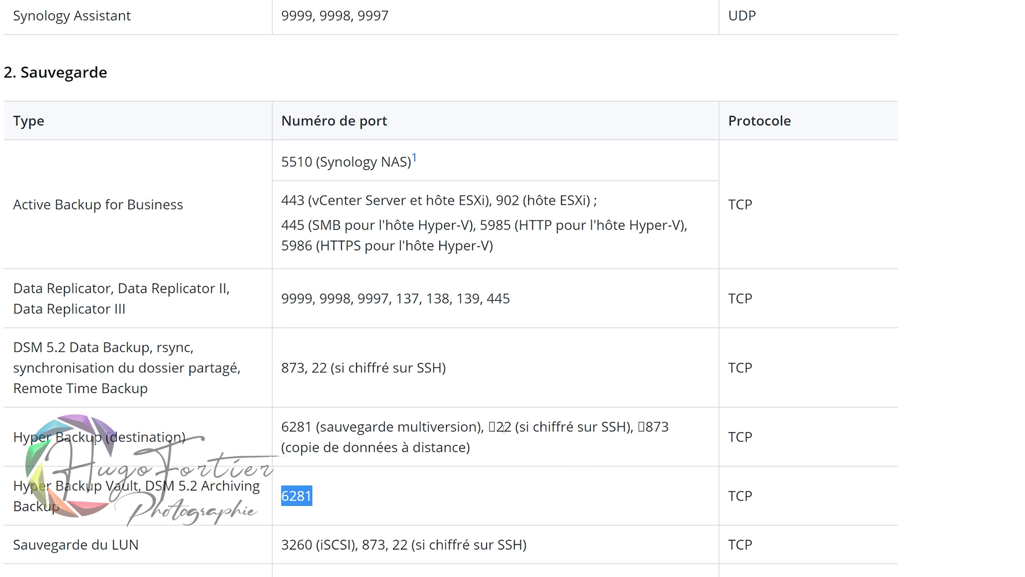
pyautogui.moveTo(448, 369); pyautogui.dragTo(329, 372)
pyautogui.moveTo(646, 427); pyautogui.dragTo(662, 448)
pyautogui.click(627, 461)
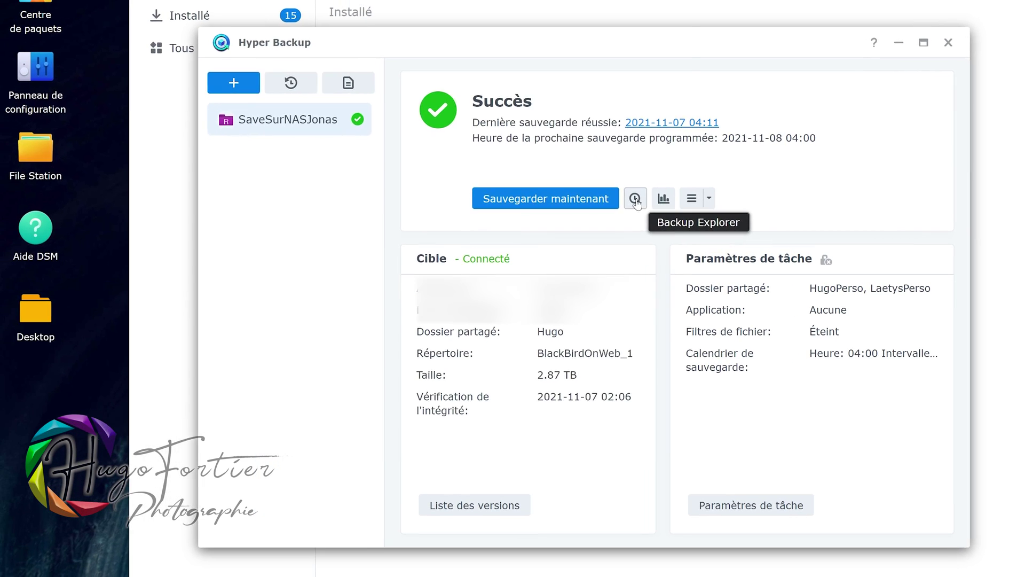
pyautogui.click(635, 199)
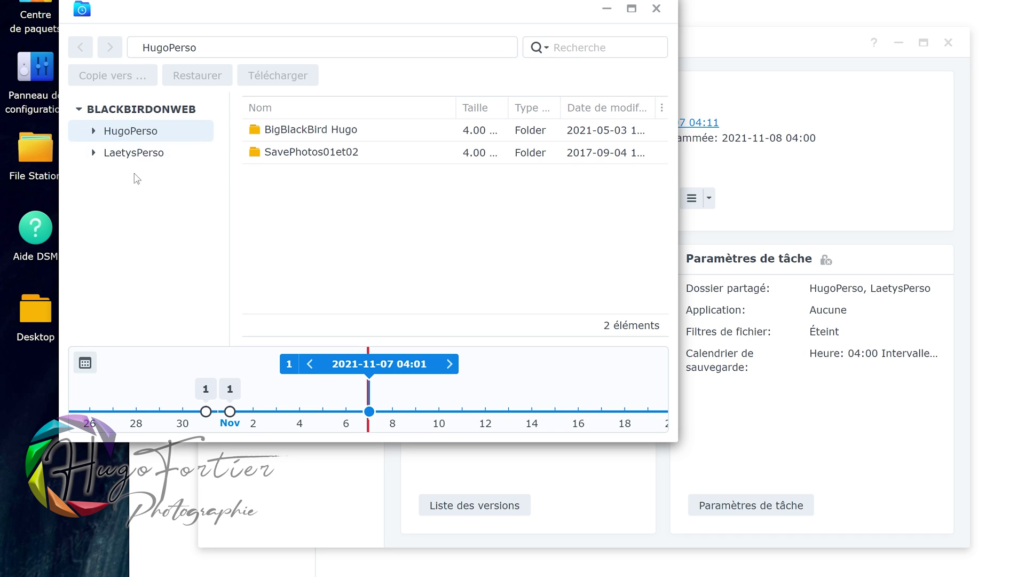
pyautogui.click(229, 411)
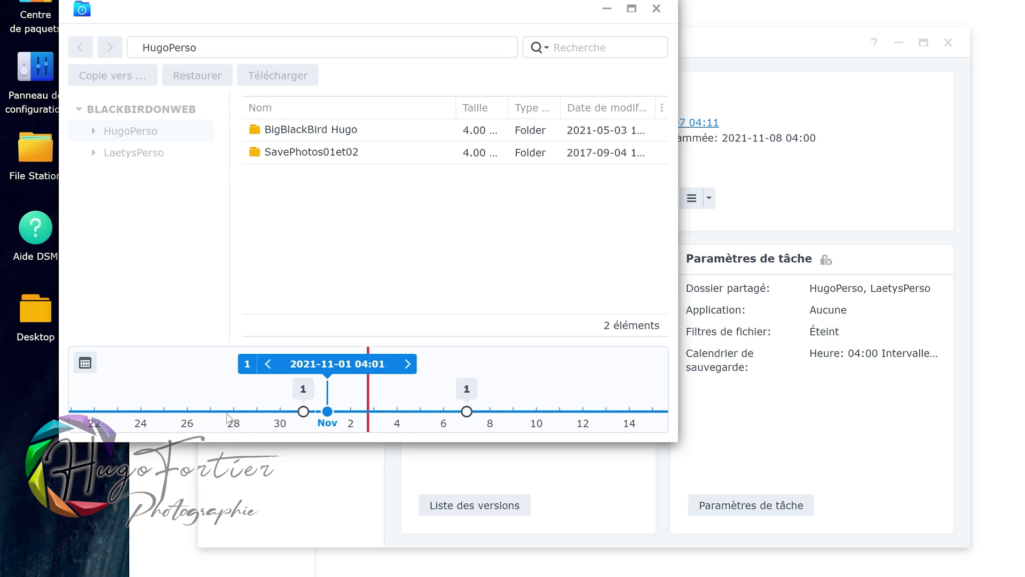
pyautogui.click(345, 411)
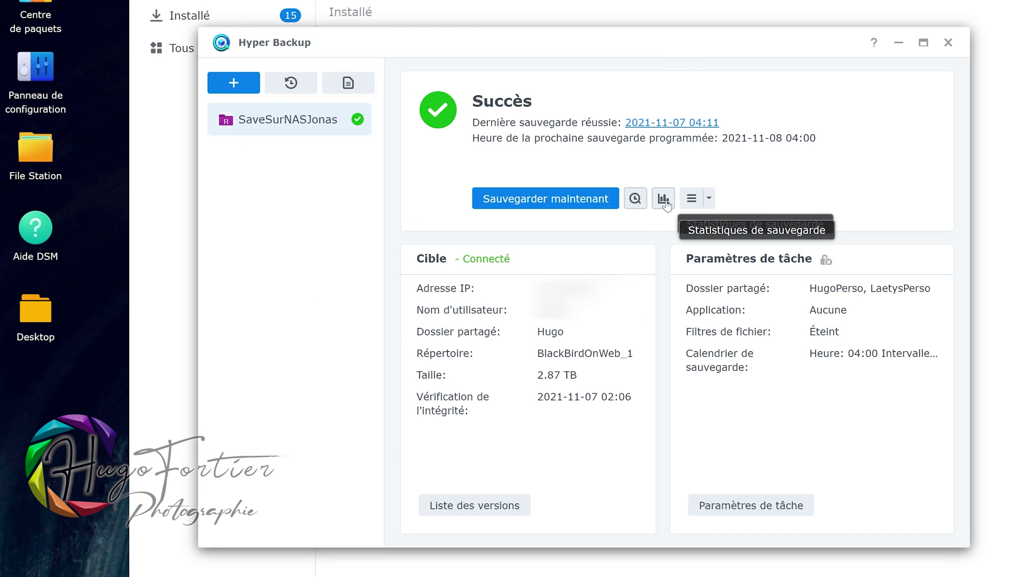
# Step: Review the backup statistics for destination usage and source monitoring over the month, and close them
pyautogui.click(666, 200)
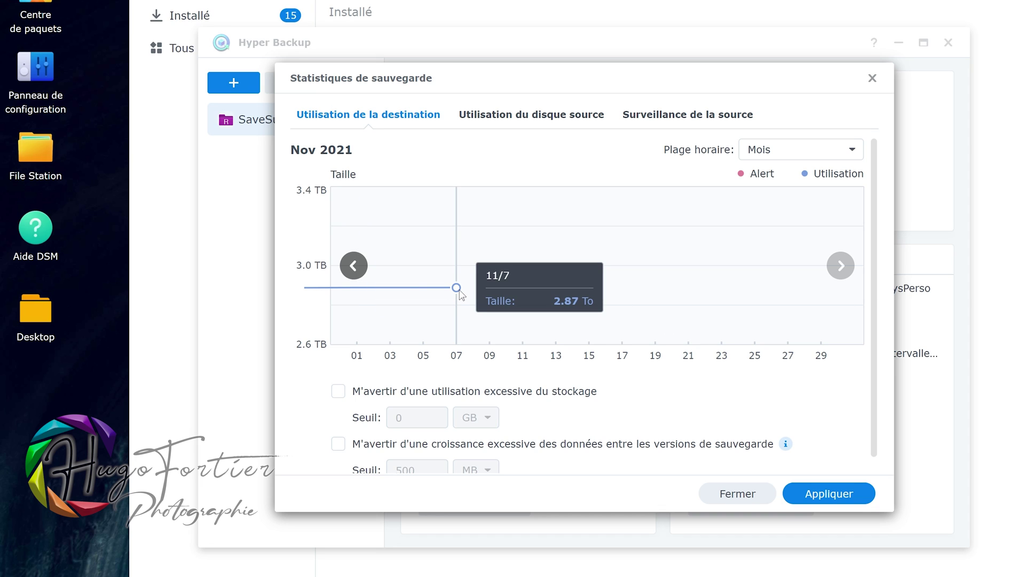
pyautogui.click(688, 114)
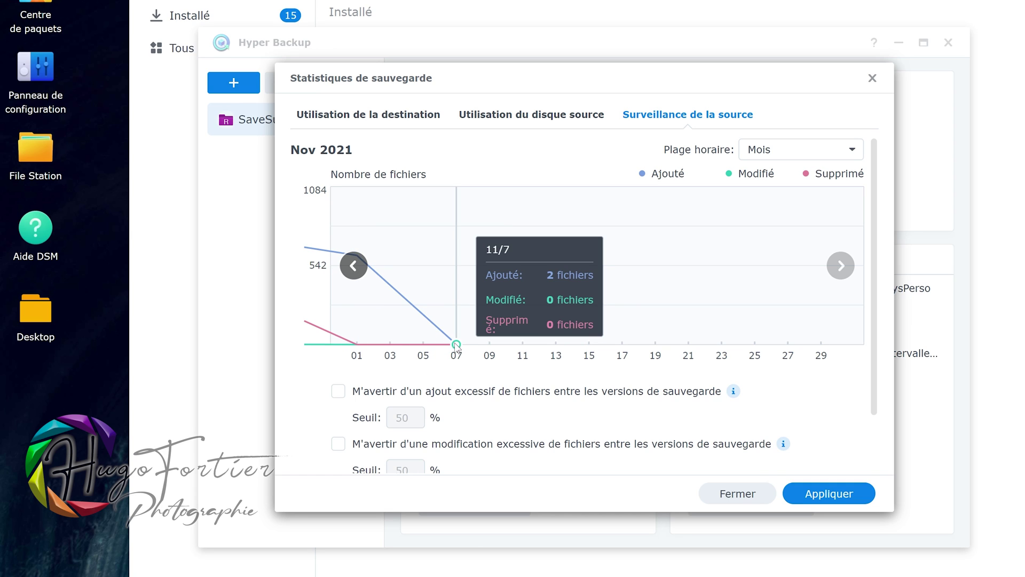
pyautogui.scroll(-2, 586, 274)
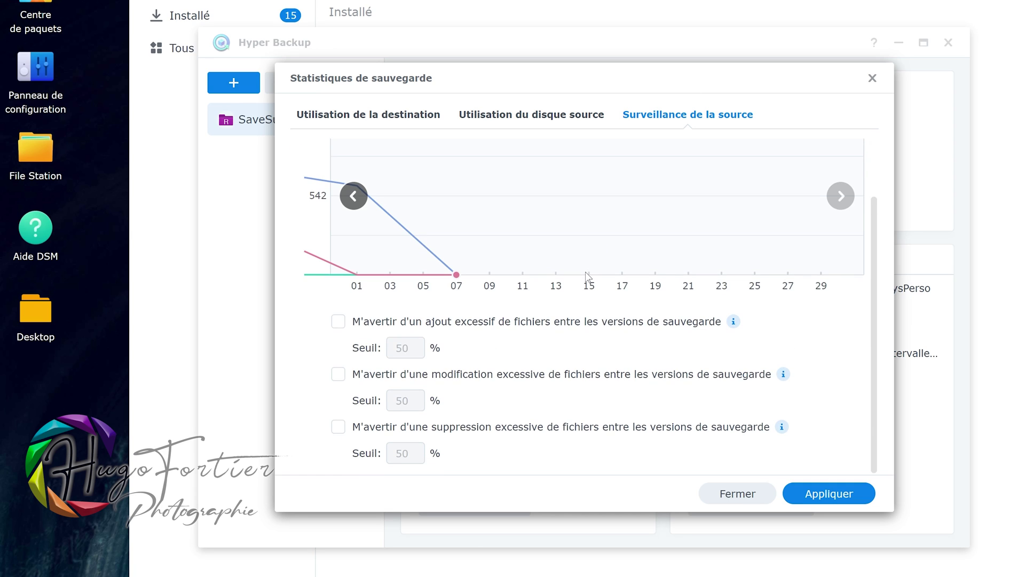
pyautogui.scroll(2, 586, 273)
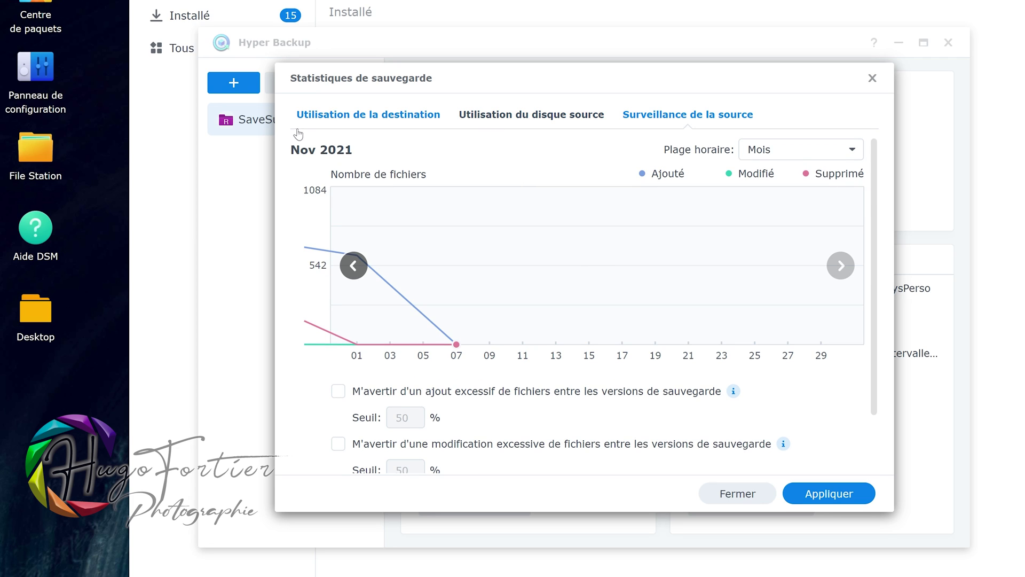
pyautogui.click(344, 119)
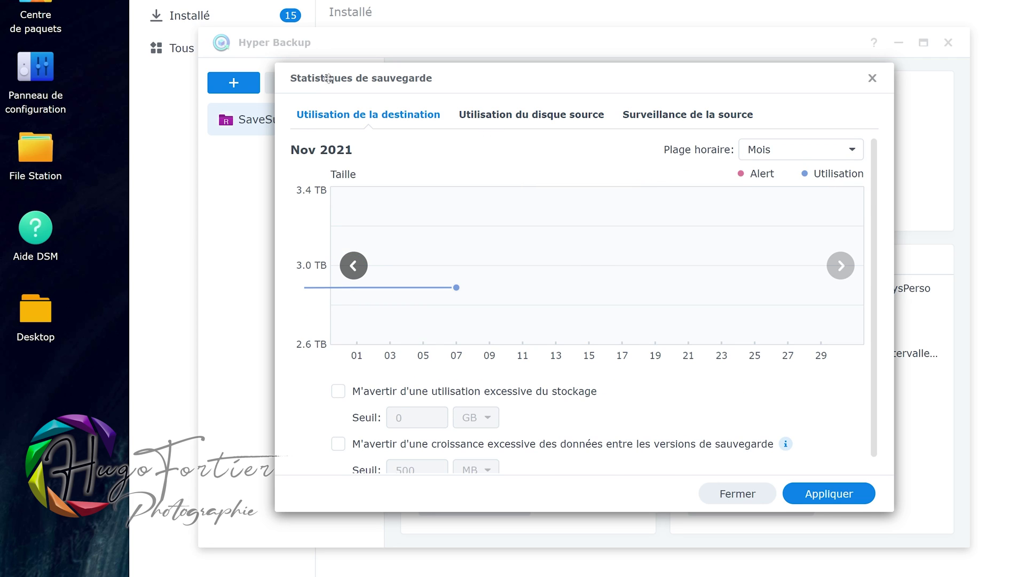
pyautogui.click(735, 493)
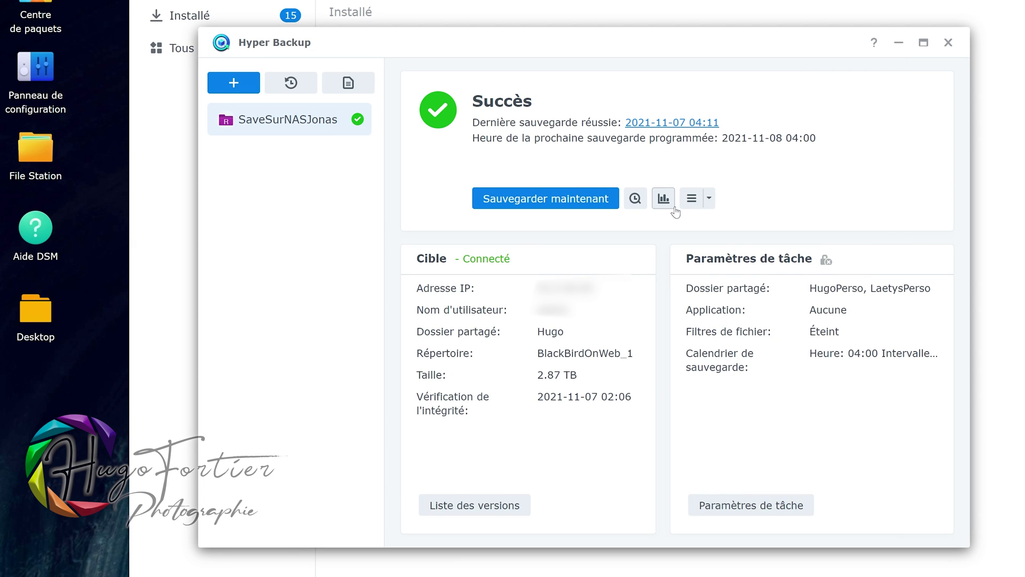
# Step: Check the backup task's available actions and the restore types, and review the backup log
pyautogui.click(709, 198)
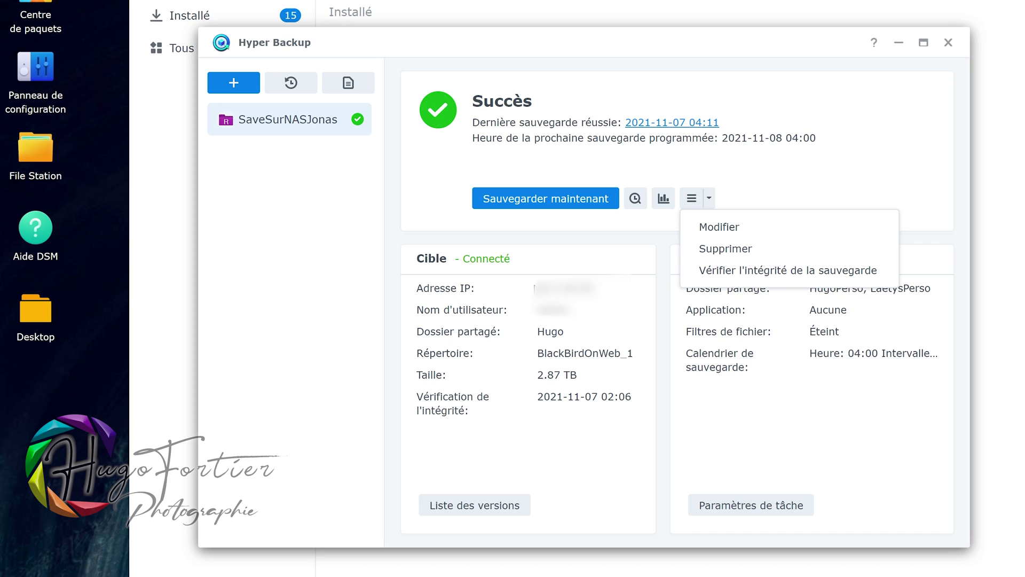
pyautogui.click(291, 84)
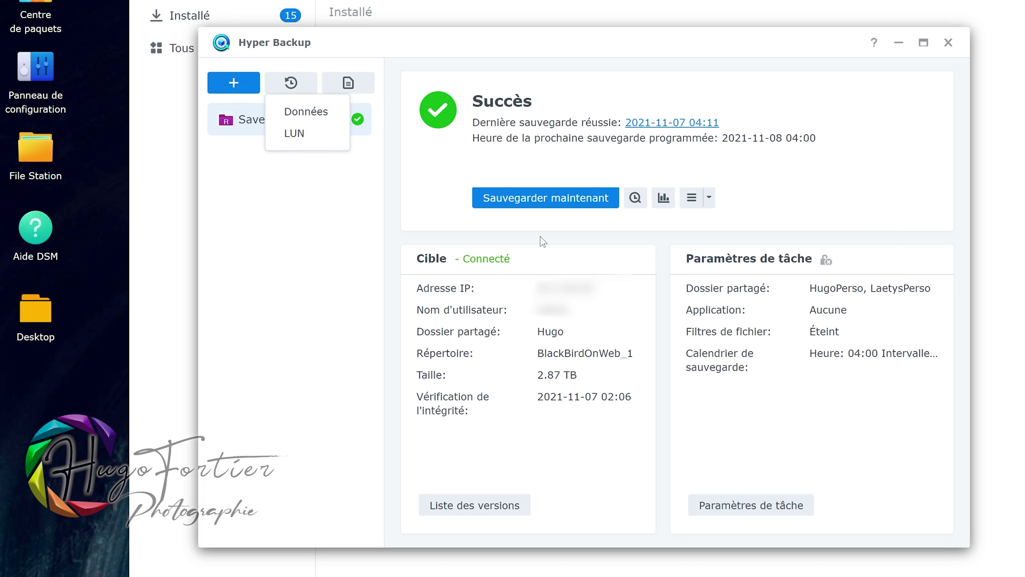
pyautogui.click(297, 201)
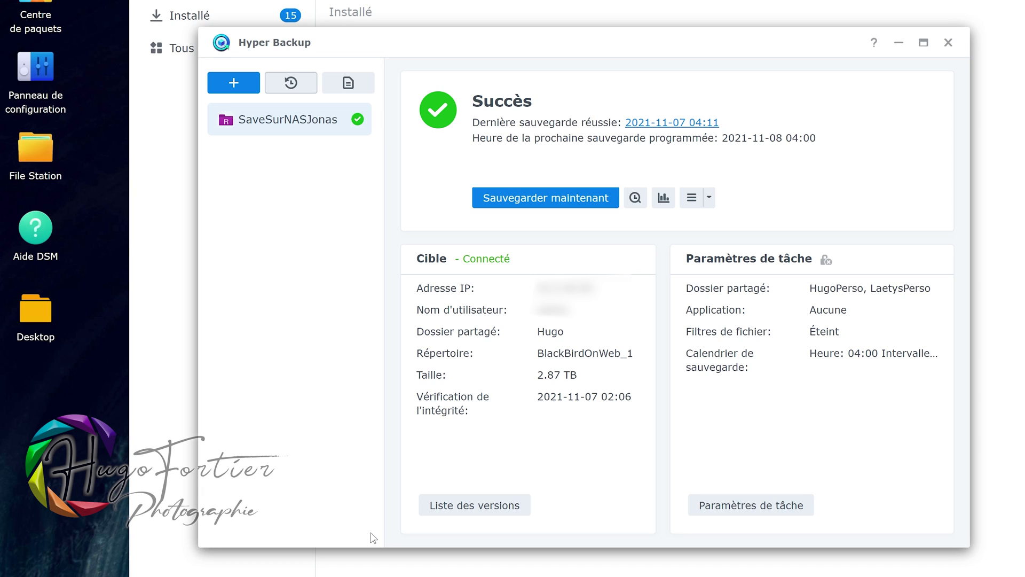
pyautogui.click(350, 86)
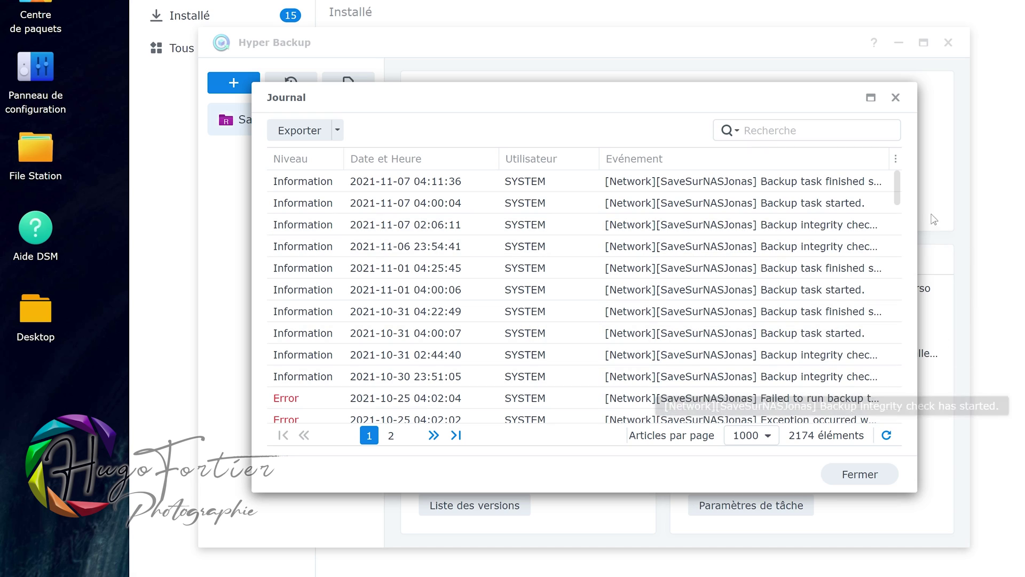
pyautogui.click(896, 99)
# Step: Create a data backup task with a remote NAS device (Périphérique NAS distant) as the destination
pyautogui.click(226, 86)
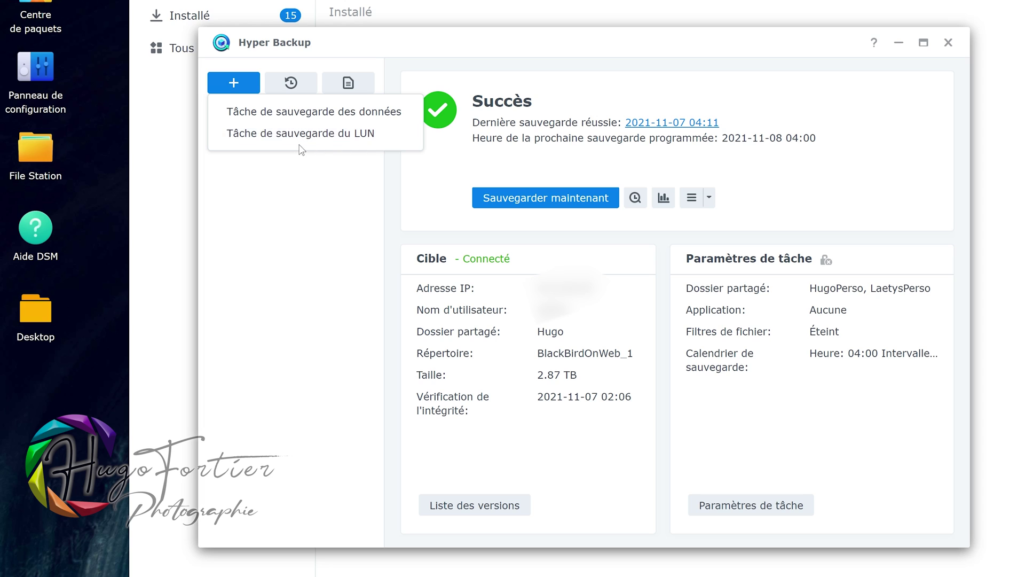
pyautogui.click(344, 136)
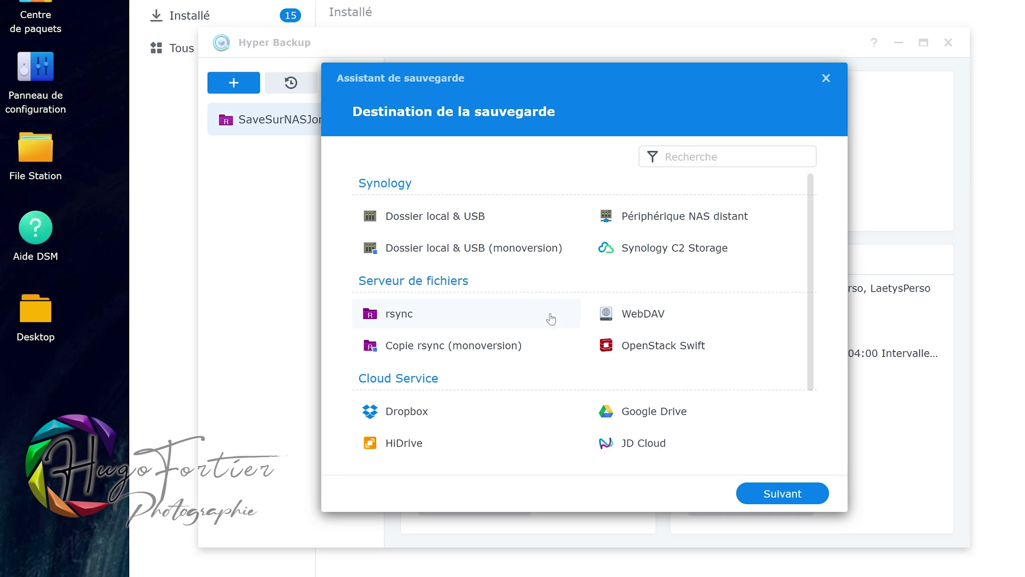
pyautogui.scroll(-3, 545, 315)
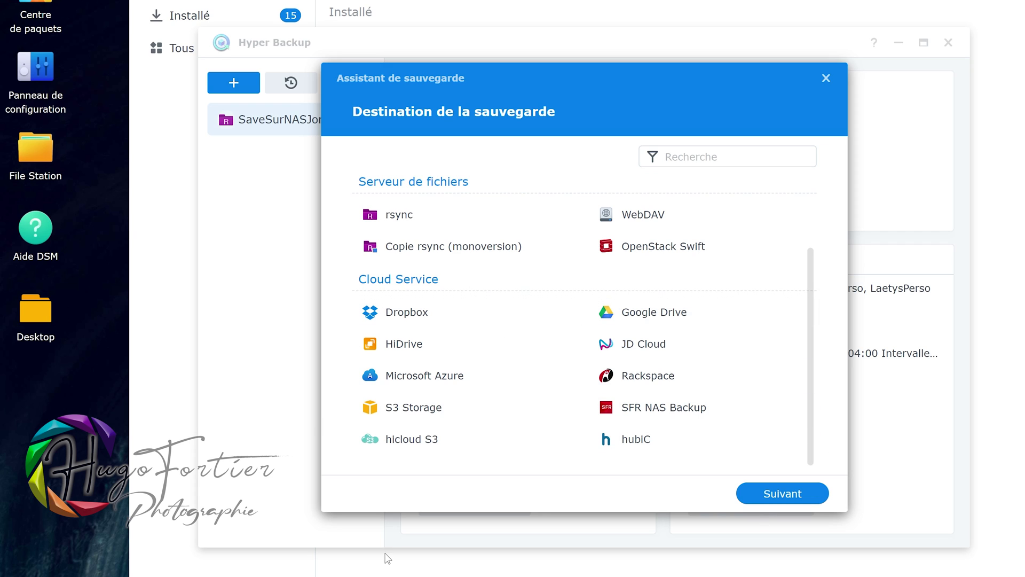
pyautogui.scroll(3, 557, 392)
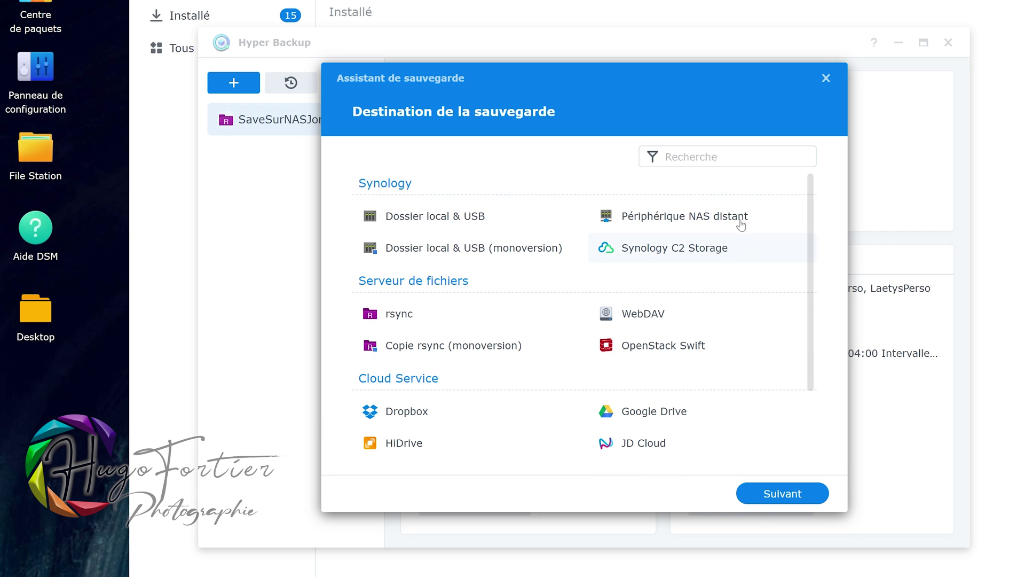
pyautogui.click(694, 223)
pyautogui.click(775, 498)
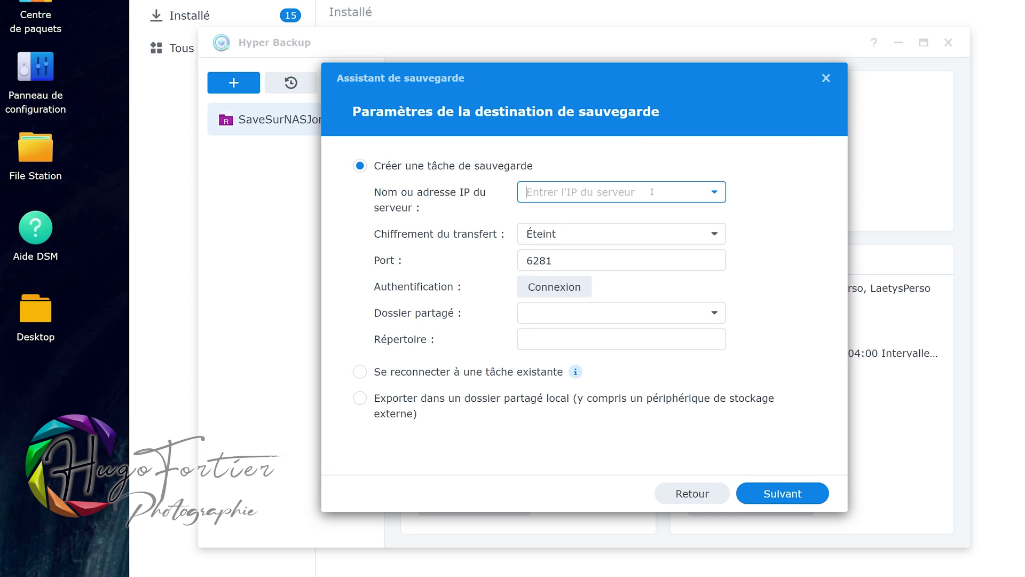
# Step: Enter the destination NAS's server address, set transfer encryption to Activé and ignore certificate authentication, keeping port 6281
pyautogui.moveTo(646, 70); pyautogui.dragTo(984, 98)
pyautogui.click(975, 219)
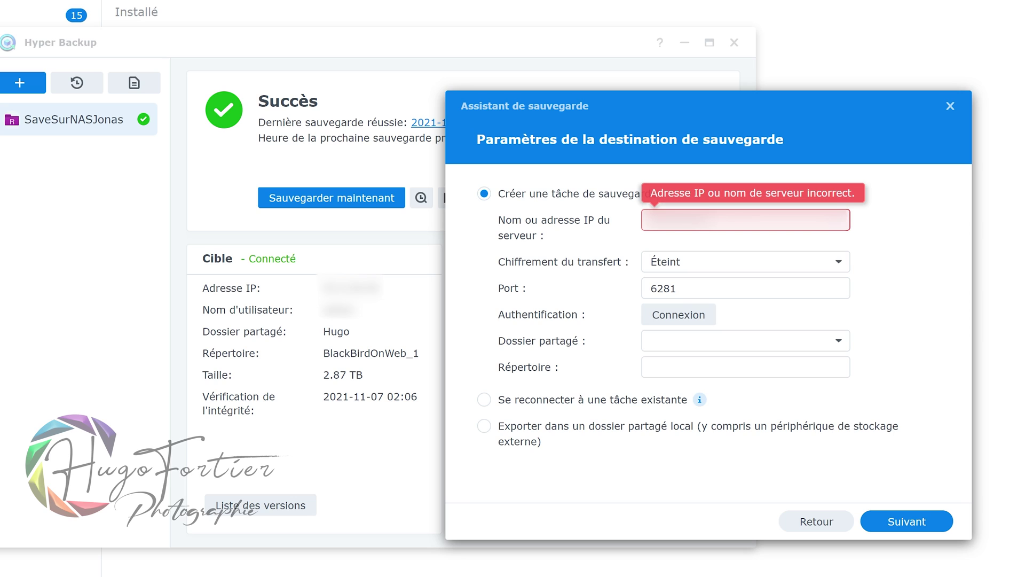
pyautogui.click(734, 262)
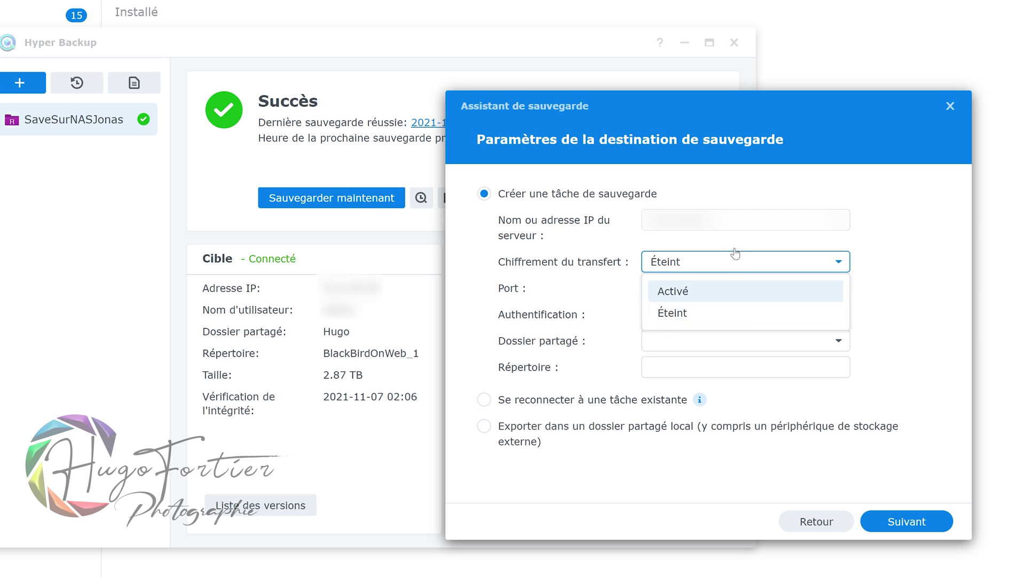
pyautogui.click(690, 295)
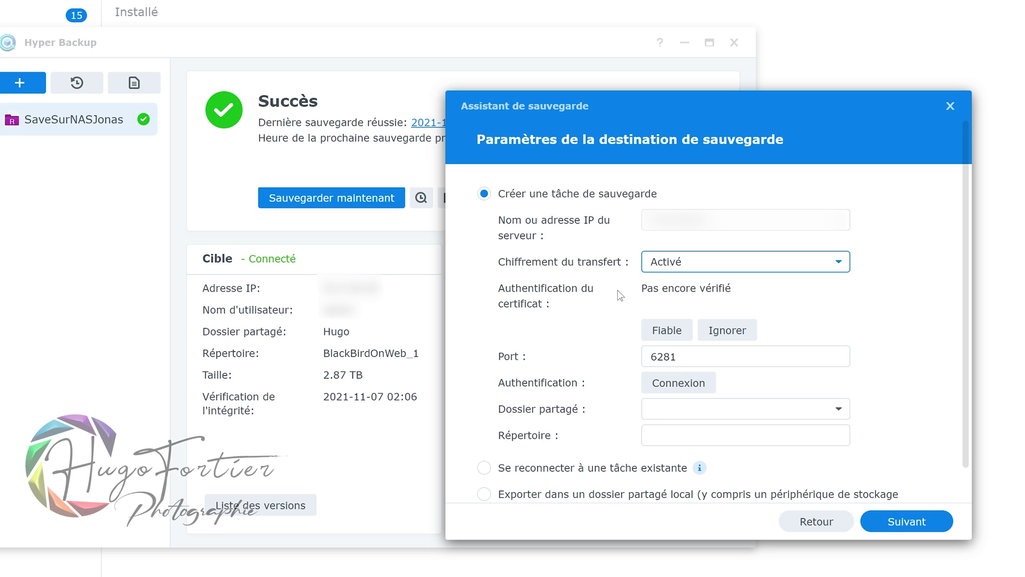
pyautogui.click(727, 330)
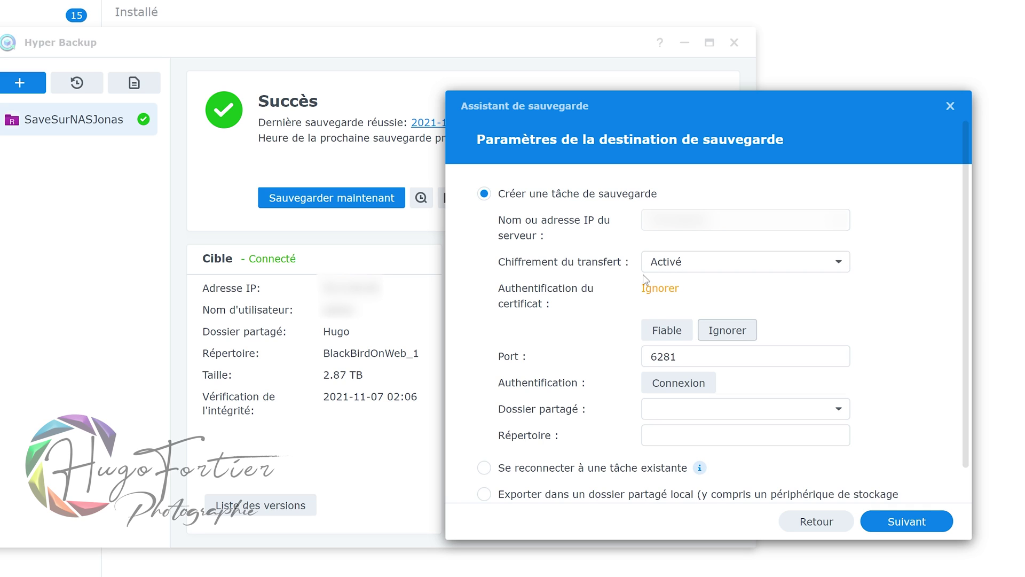
pyautogui.click(700, 357)
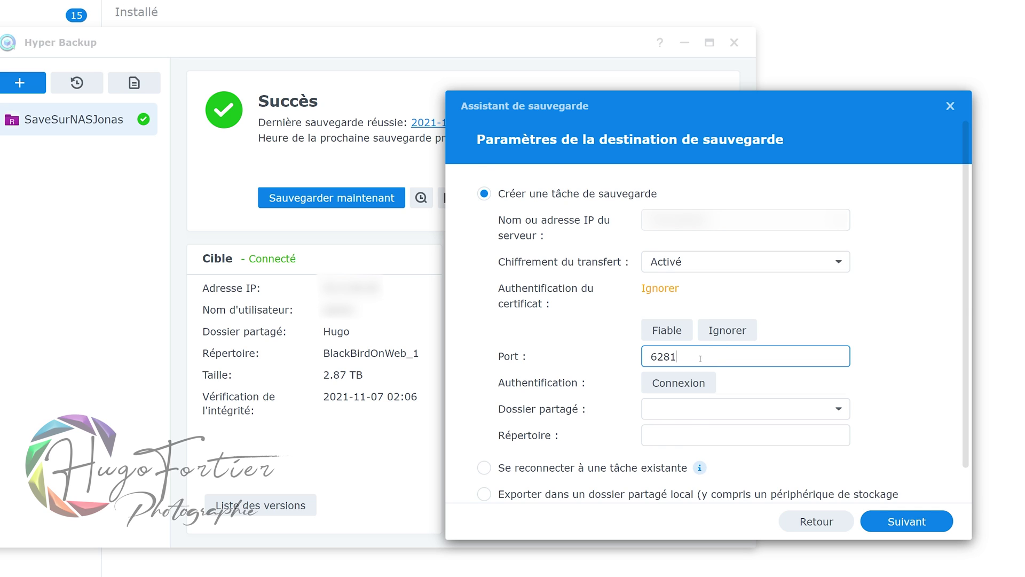
# Step: Sign in to the destination NAS with the DSM account's user name and password
pyautogui.scroll(-1, 701, 357)
pyautogui.click(695, 346)
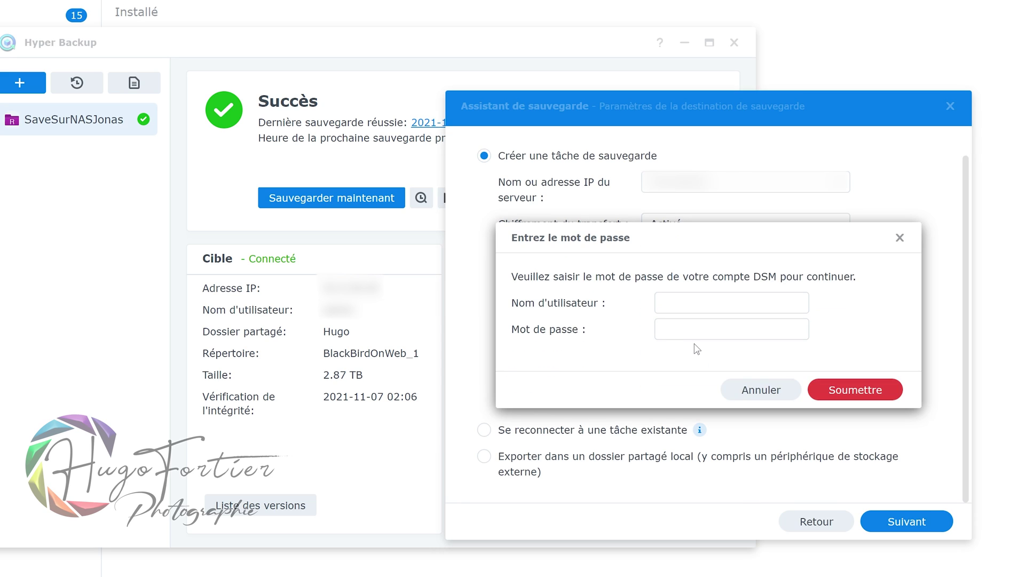
pyautogui.click(699, 300)
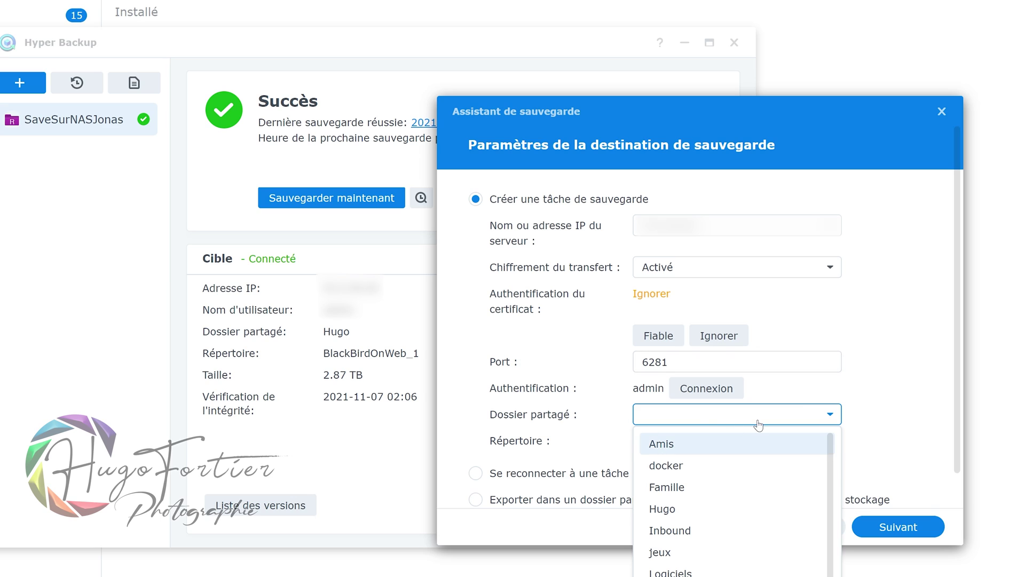
# Step: Set the destination shared folder to Hugo and keep BLACKBIRDONWEB_1 as the directory
pyautogui.moveTo(829, 487); pyautogui.dragTo(838, 415)
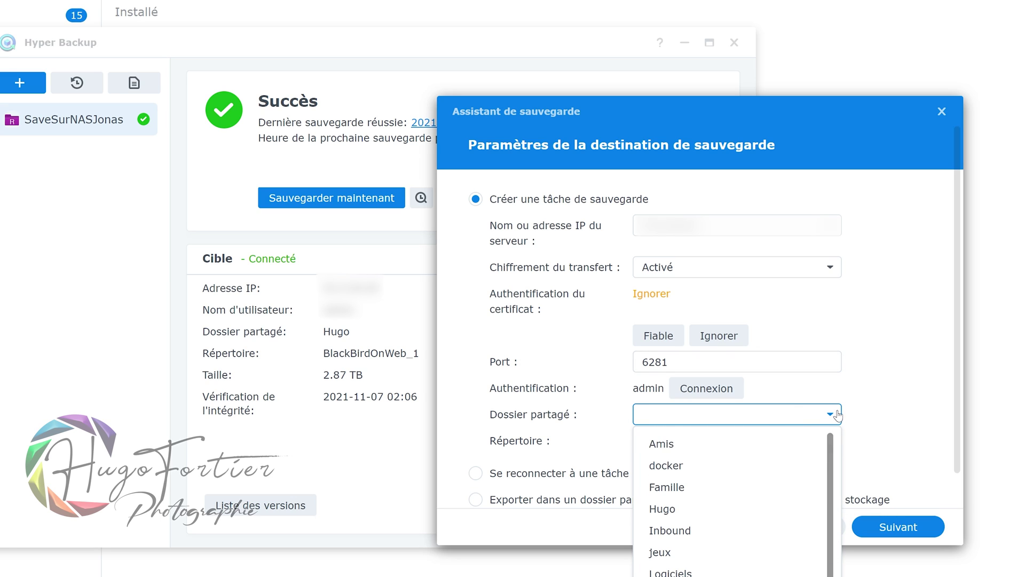
pyautogui.click(694, 510)
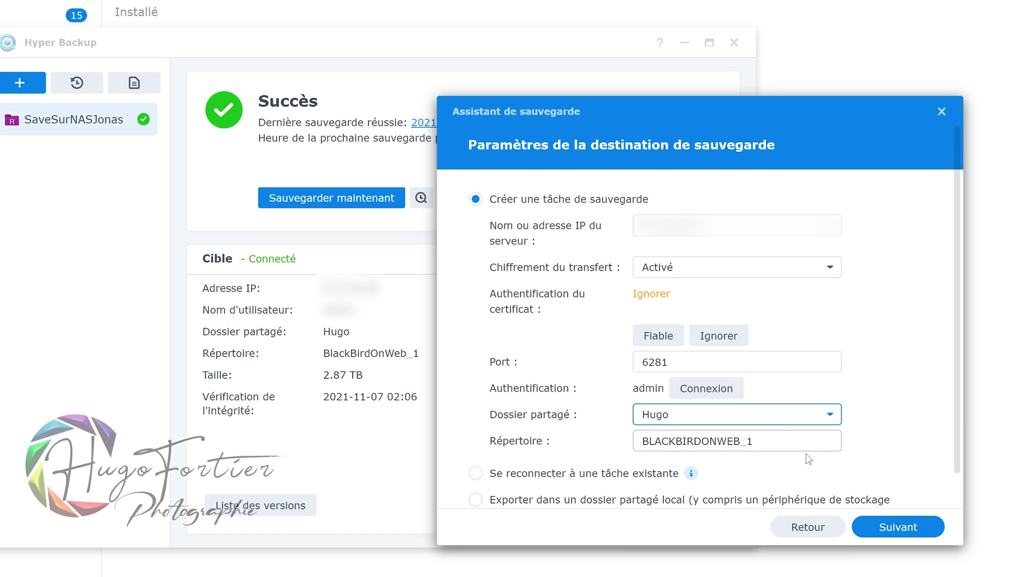
pyautogui.press('Tab')
pyautogui.click(771, 448)
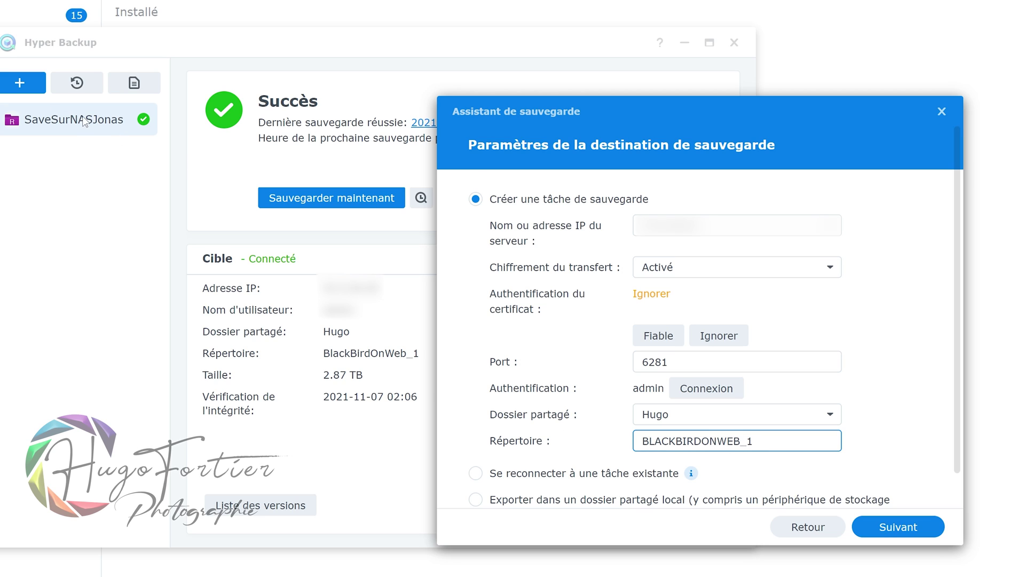
pyautogui.moveTo(739, 440); pyautogui.dragTo(642, 441)
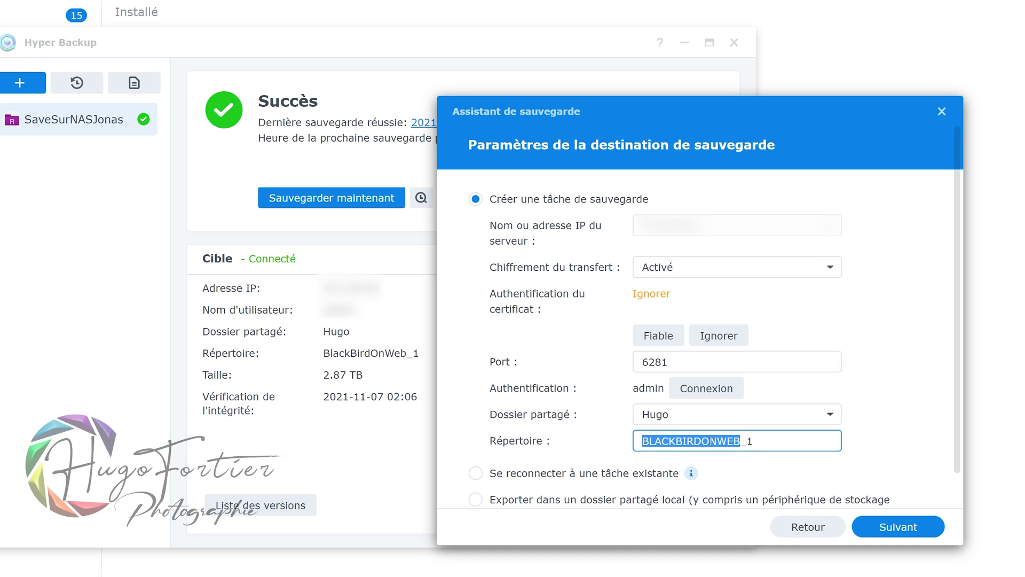
# Step: Compare the settings for creating a backup task with those for reconnecting to an existing task (Se reconnecter à une tâche existante)
pyautogui.scroll(-1, 712, 441)
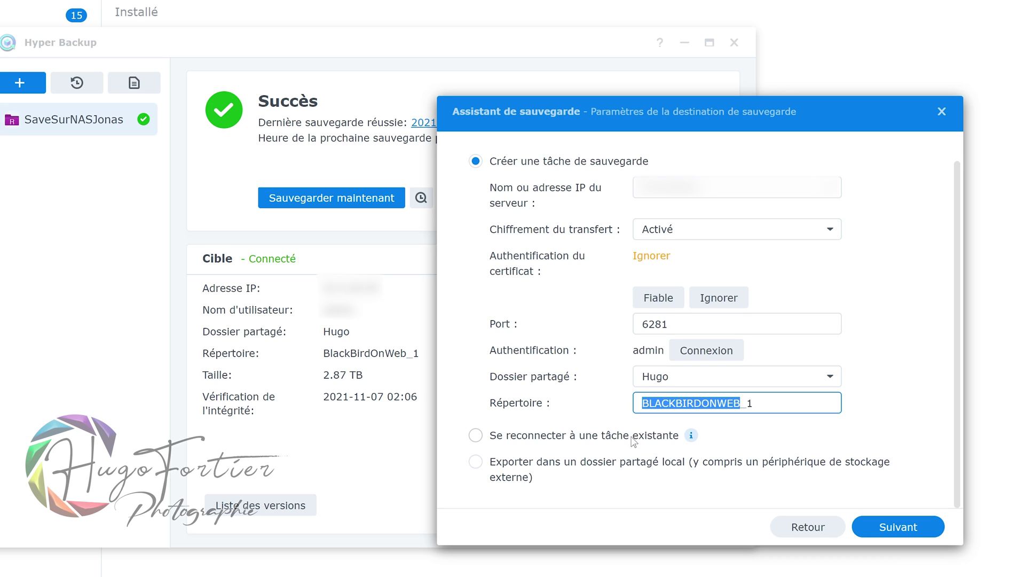
pyautogui.click(586, 438)
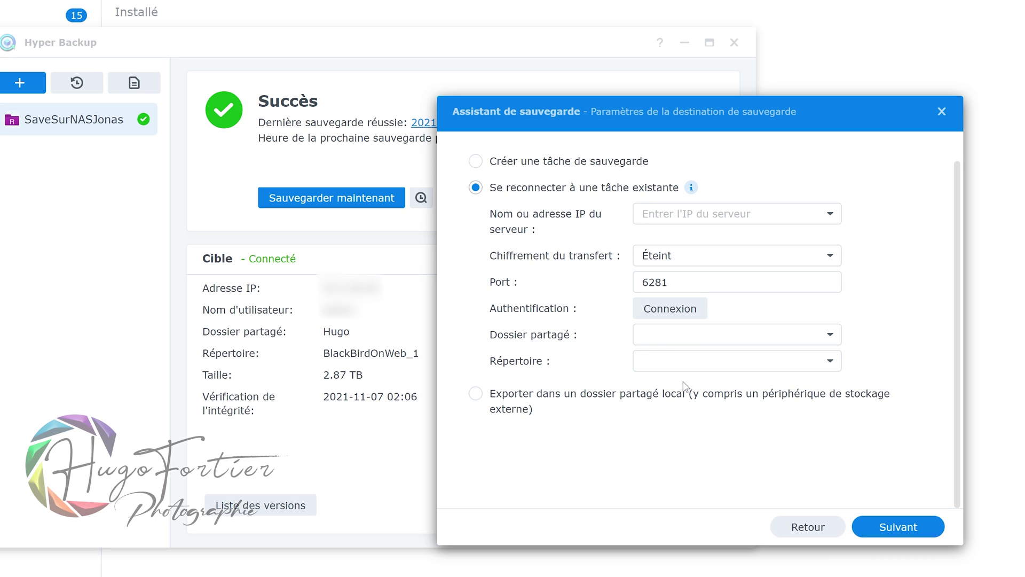
pyautogui.click(506, 166)
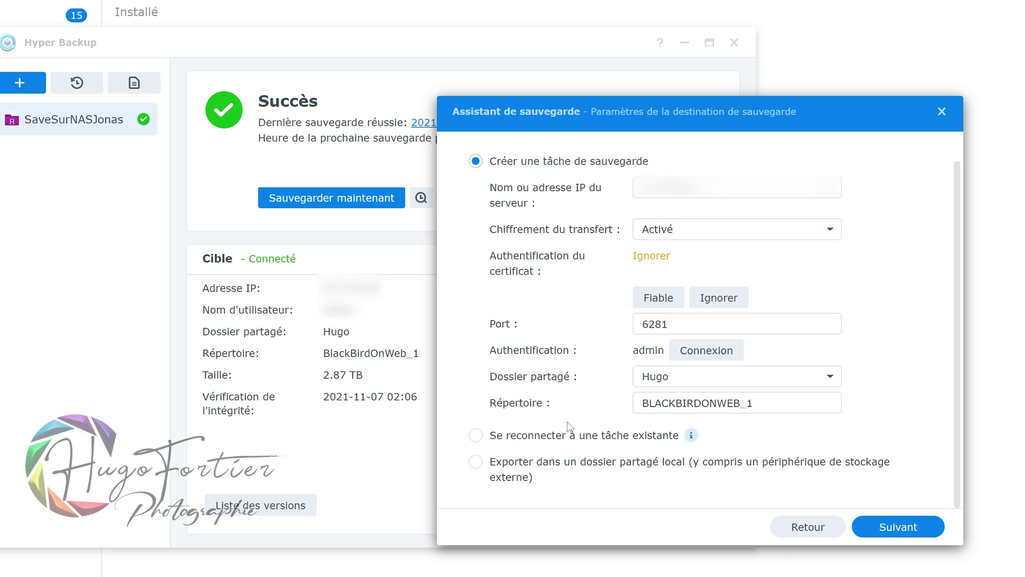
pyautogui.click(580, 431)
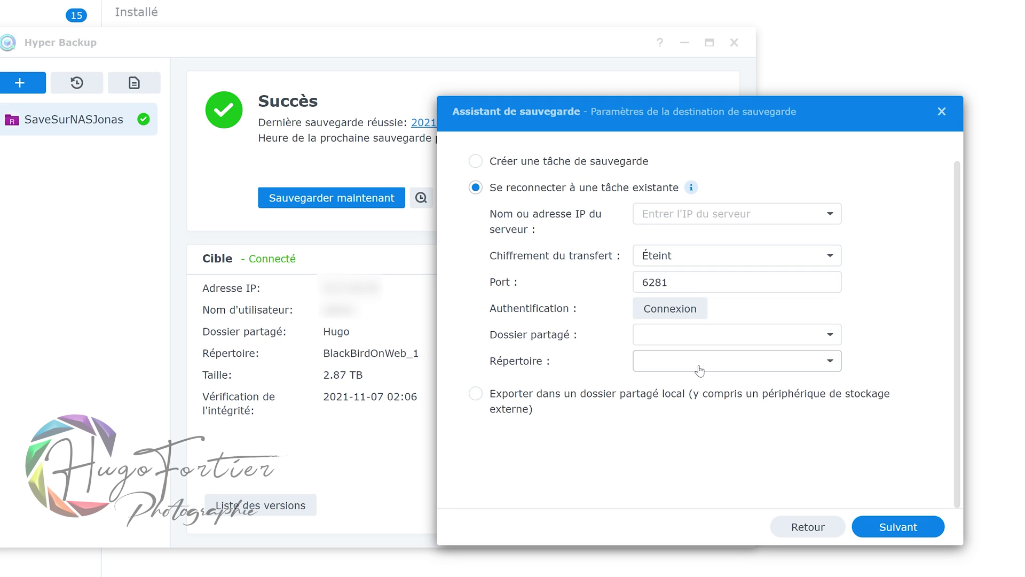
# Step: Examine the option to export to a local shared folder and browse the shared folders it offers, without choosing one
pyautogui.click(710, 394)
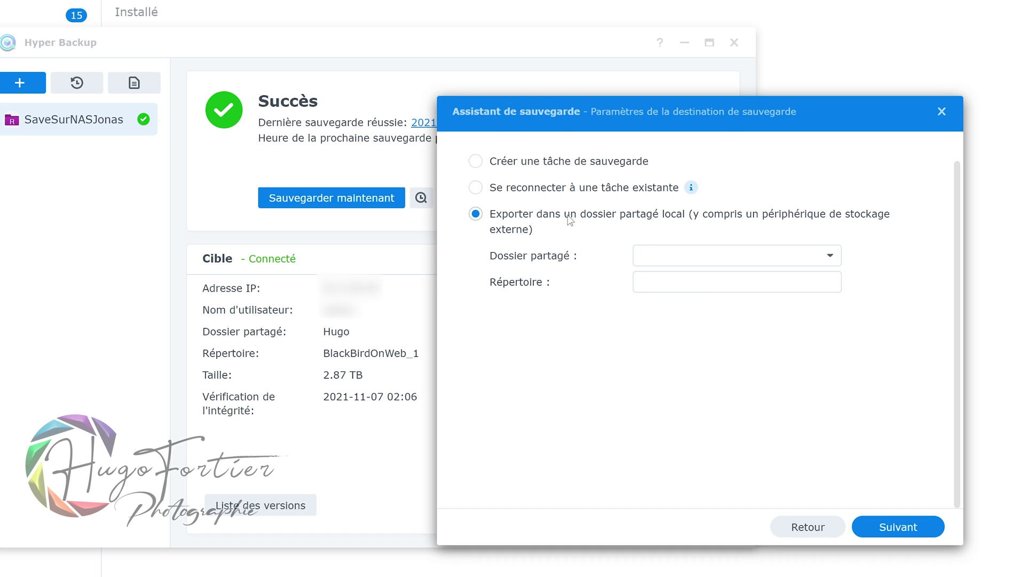
pyautogui.click(832, 261)
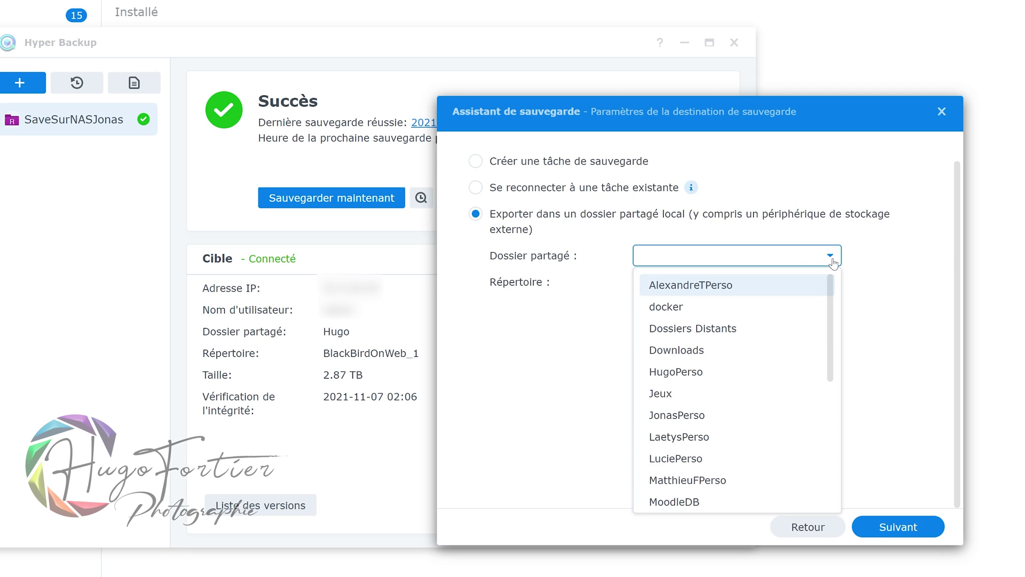
pyautogui.scroll(-5, 776, 422)
pyautogui.scroll(3, 774, 389)
pyautogui.scroll(3, 776, 394)
pyautogui.click(756, 283)
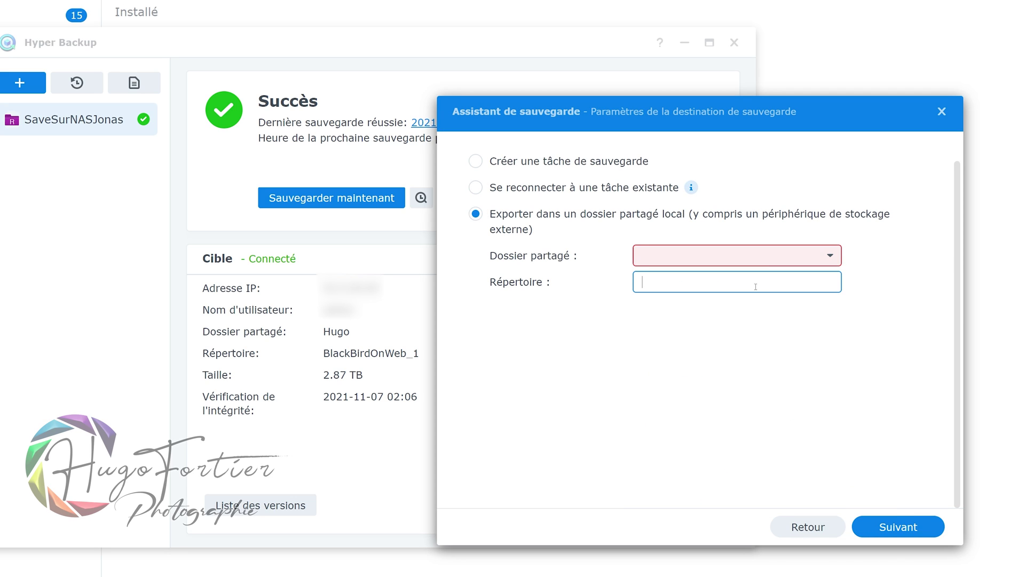
pyautogui.click(847, 351)
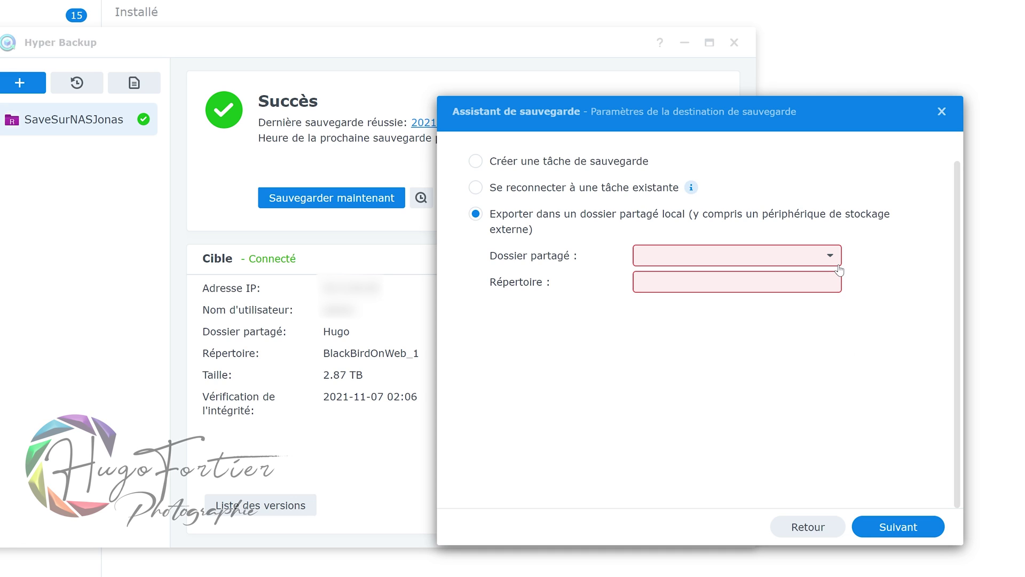
pyautogui.click(830, 255)
pyautogui.scroll(-4, 822, 332)
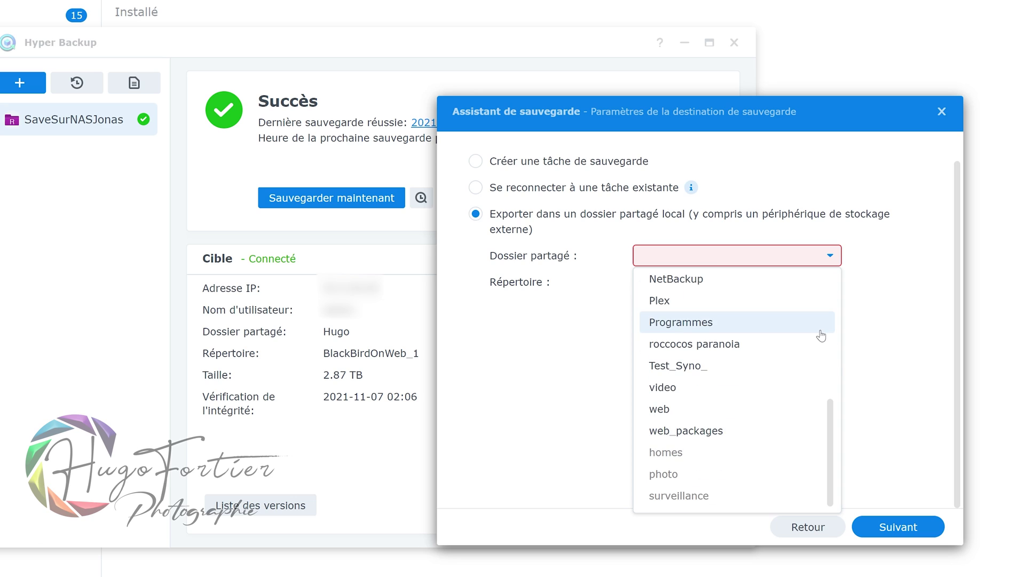
pyautogui.click(903, 318)
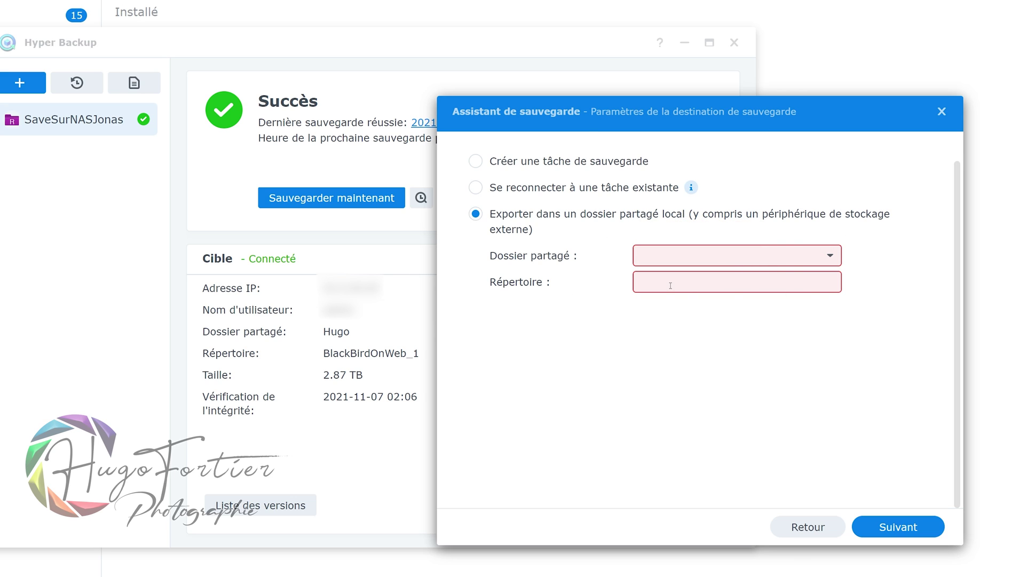
pyautogui.click(834, 264)
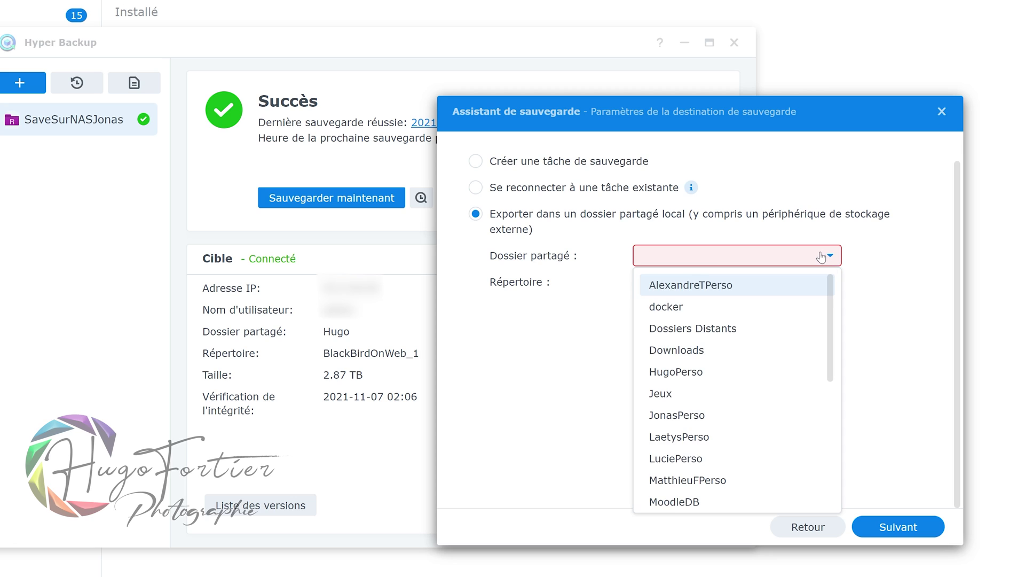
pyautogui.moveTo(832, 302); pyautogui.dragTo(840, 182)
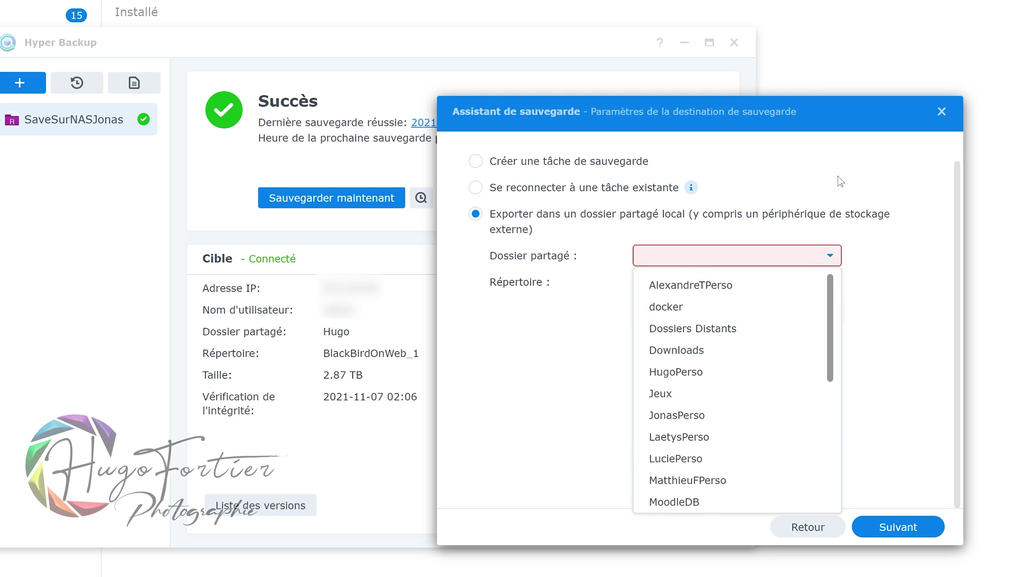
pyautogui.click(830, 261)
# Step: Switch back to creating a new backup task, continue to the data selection and look through the available folders
pyautogui.click(475, 161)
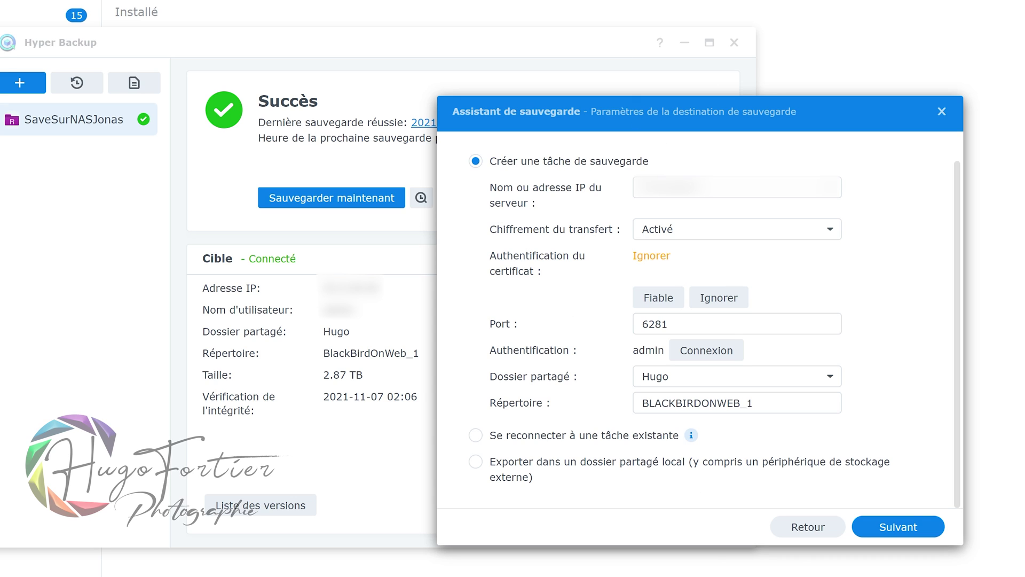
pyautogui.click(931, 528)
pyautogui.scroll(-5, 649, 227)
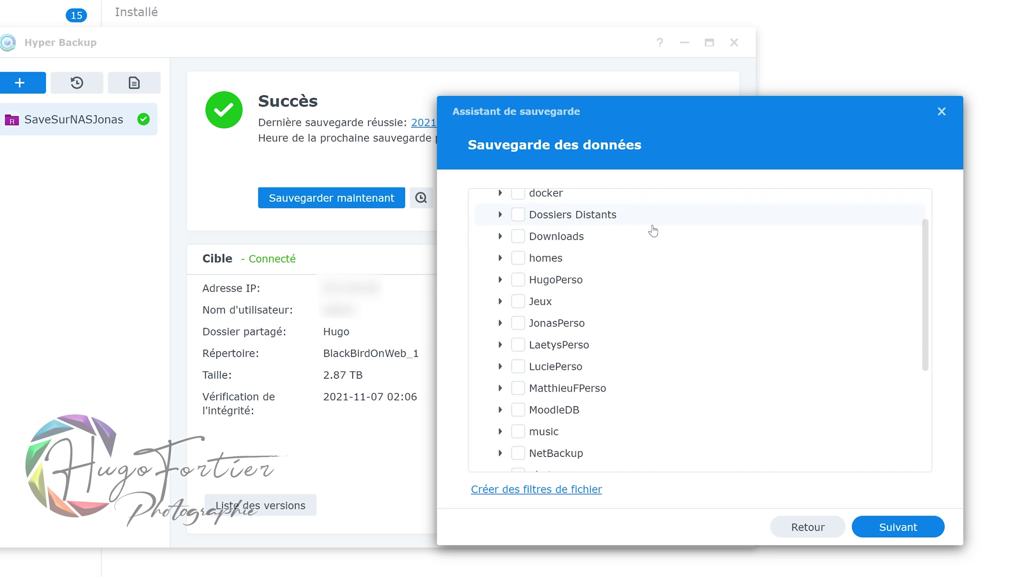
pyautogui.scroll(5, 654, 229)
# Step: Leave Volume 1 as a whole unselected and select only the 2020 folder within LaetysPerso for backup
pyautogui.click(505, 206)
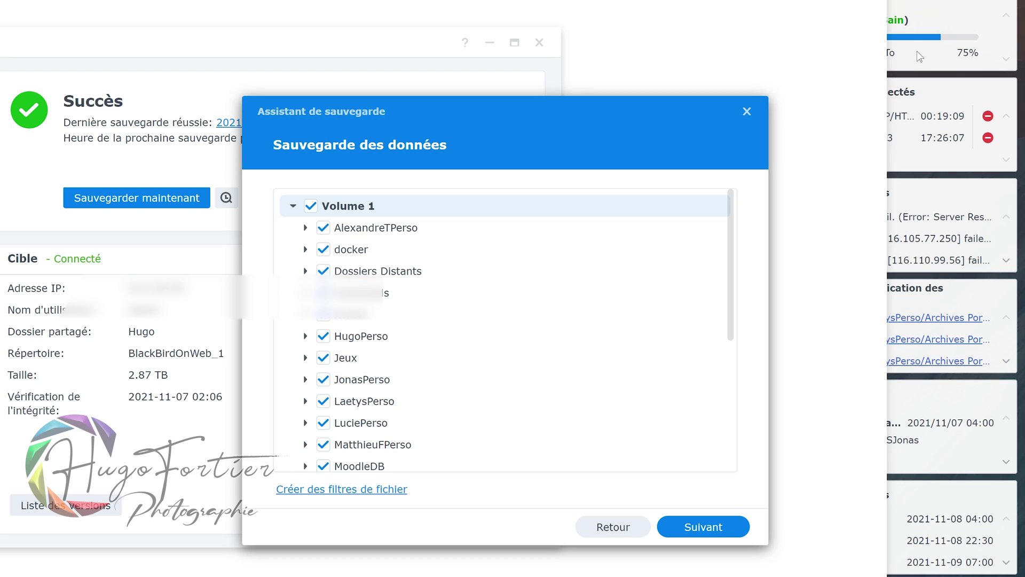
pyautogui.click(310, 206)
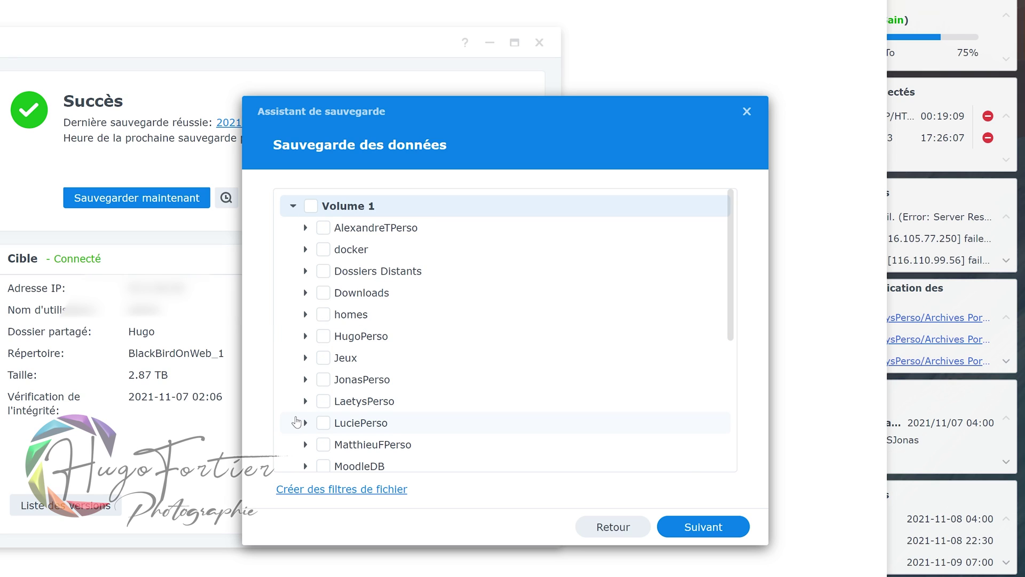
pyautogui.click(306, 401)
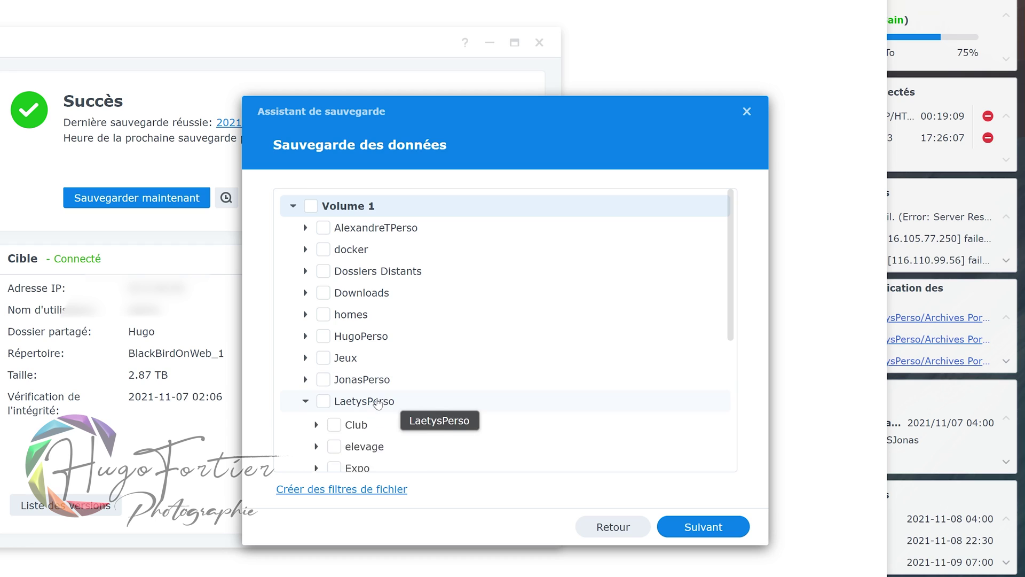
pyautogui.scroll(-2, 380, 408)
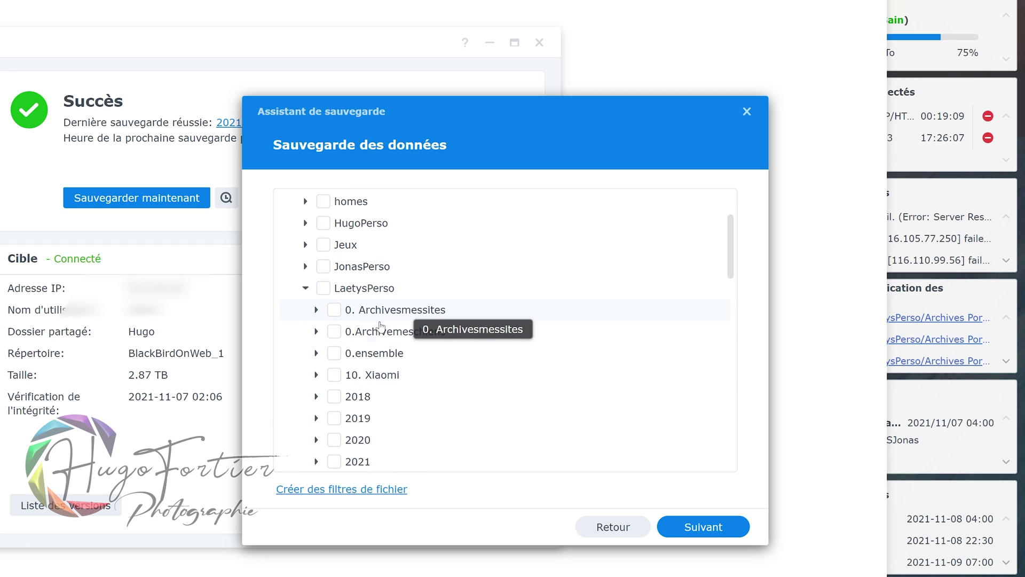
pyautogui.click(335, 440)
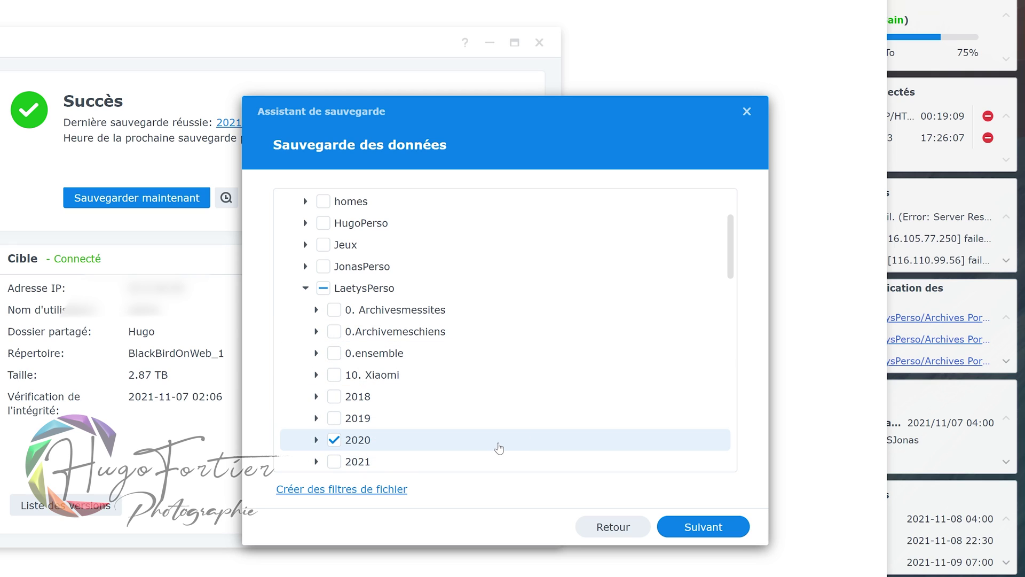
# Step: Check the file filters for included and excluded files, cancel without adding any, and continue to the application backup
pyautogui.click(376, 490)
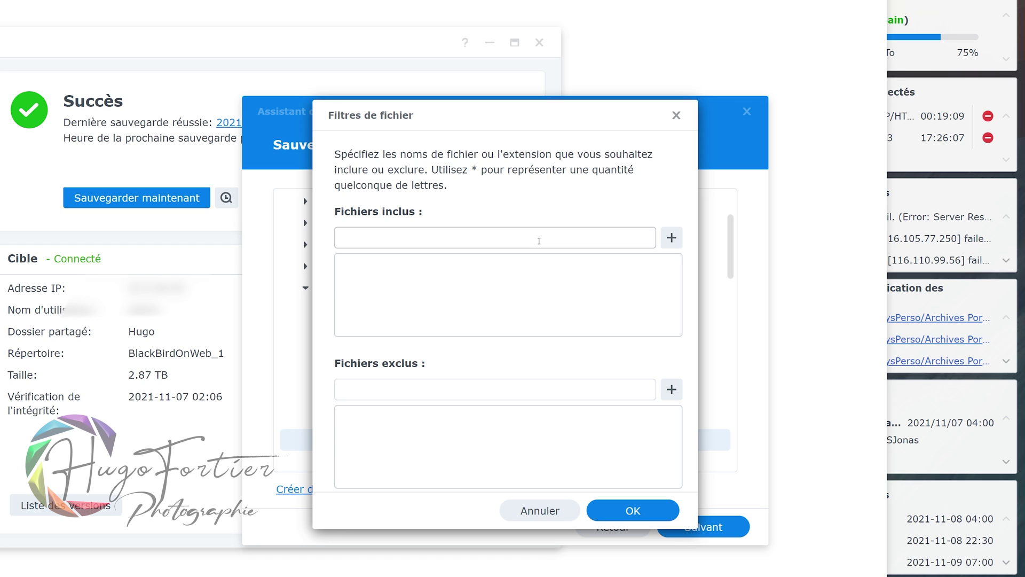
pyautogui.click(540, 510)
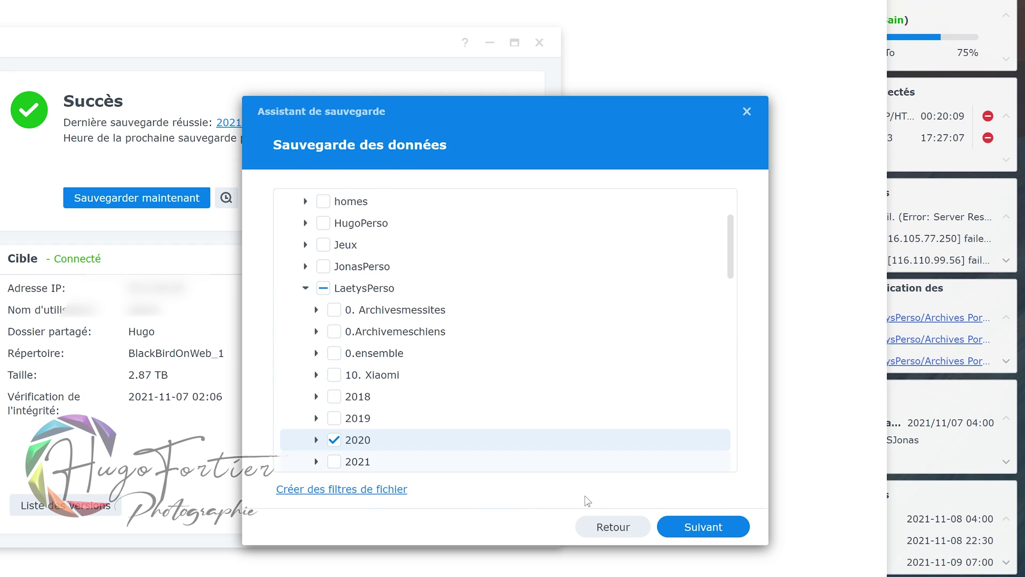
pyautogui.click(743, 528)
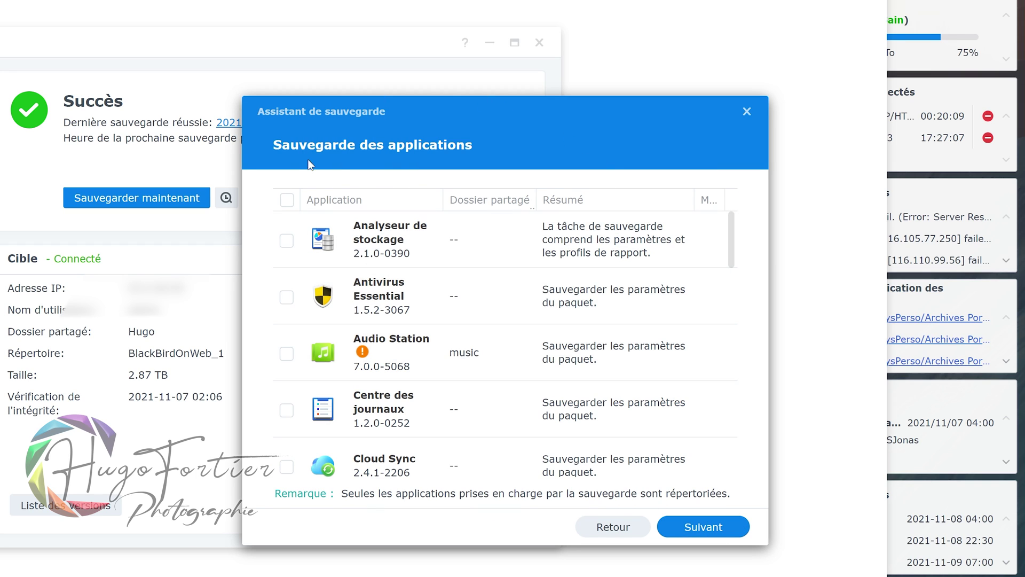
# Step: Review the applications that can be backed up and continue to the backup settings with none selected
pyautogui.scroll(-8, 551, 257)
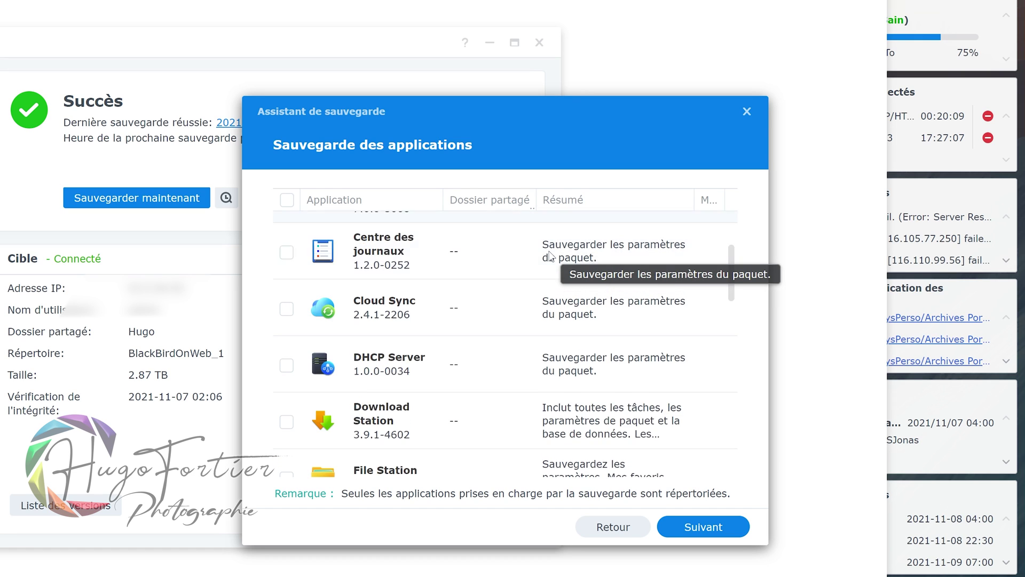
pyautogui.scroll(-10, 551, 257)
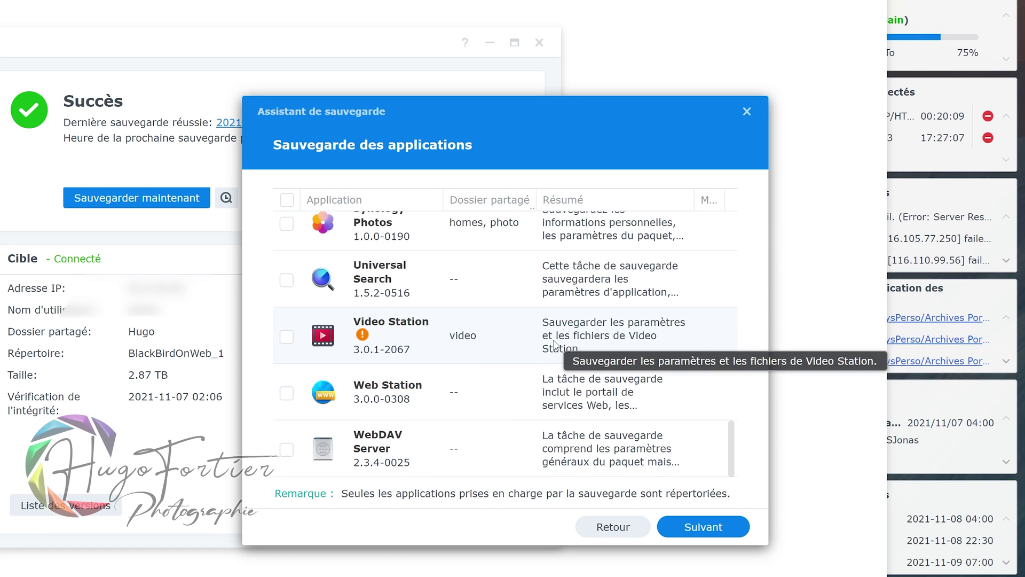
pyautogui.scroll(15, 573, 383)
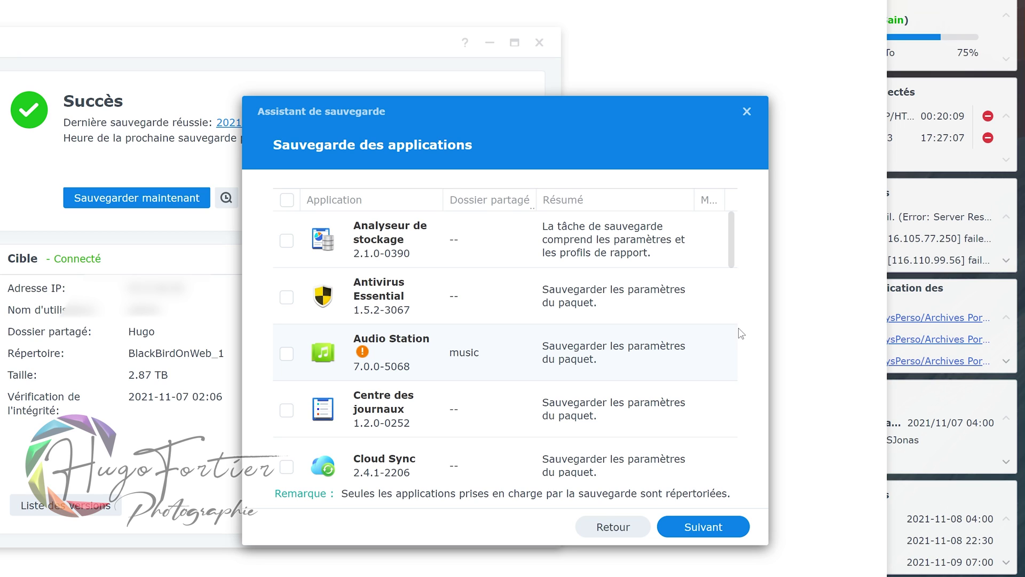
pyautogui.click(704, 533)
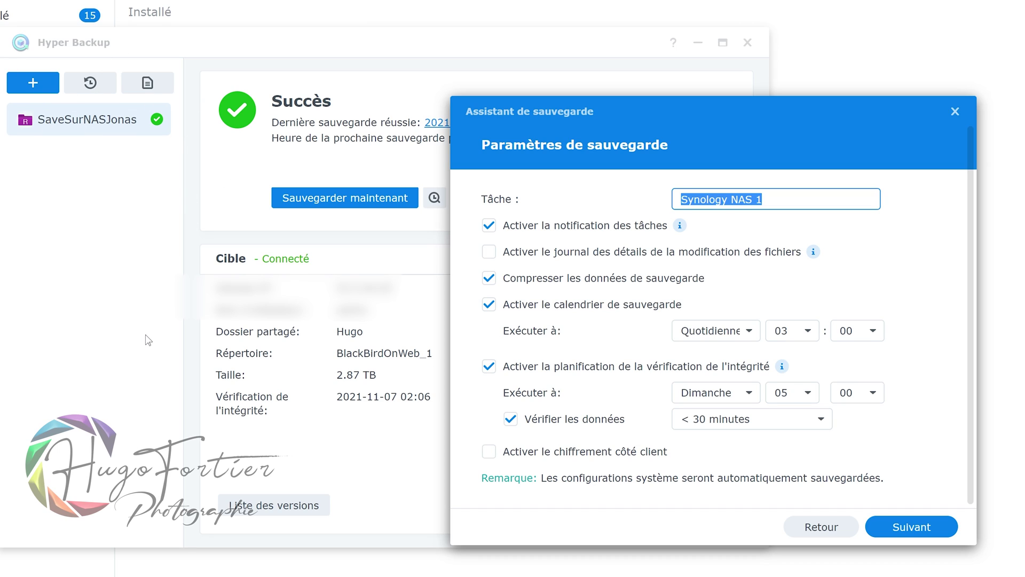
# Step: Enable the detailed file modification log for the task and turn off backup data compression
pyautogui.moveTo(679, 225)
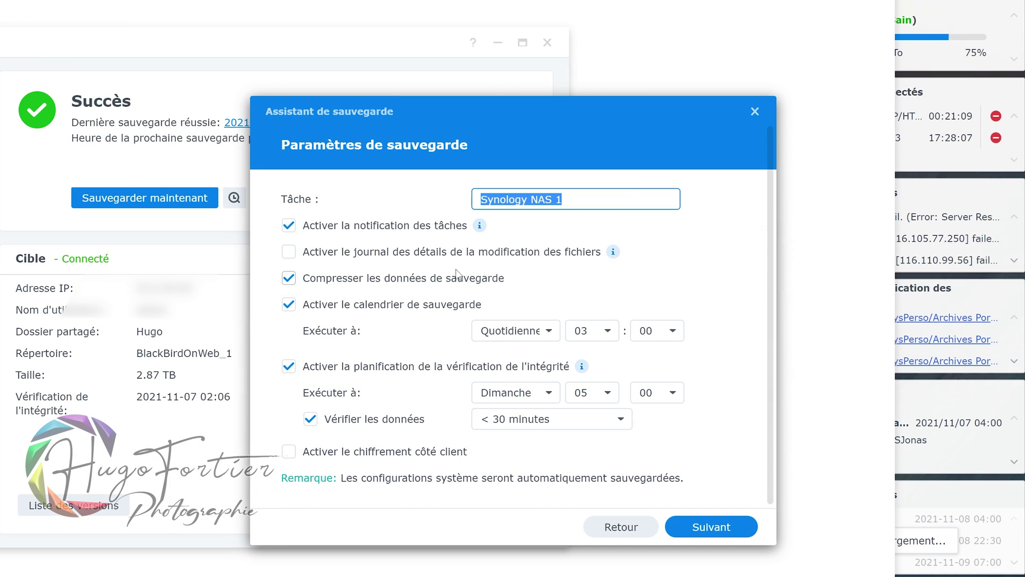
pyautogui.click(291, 256)
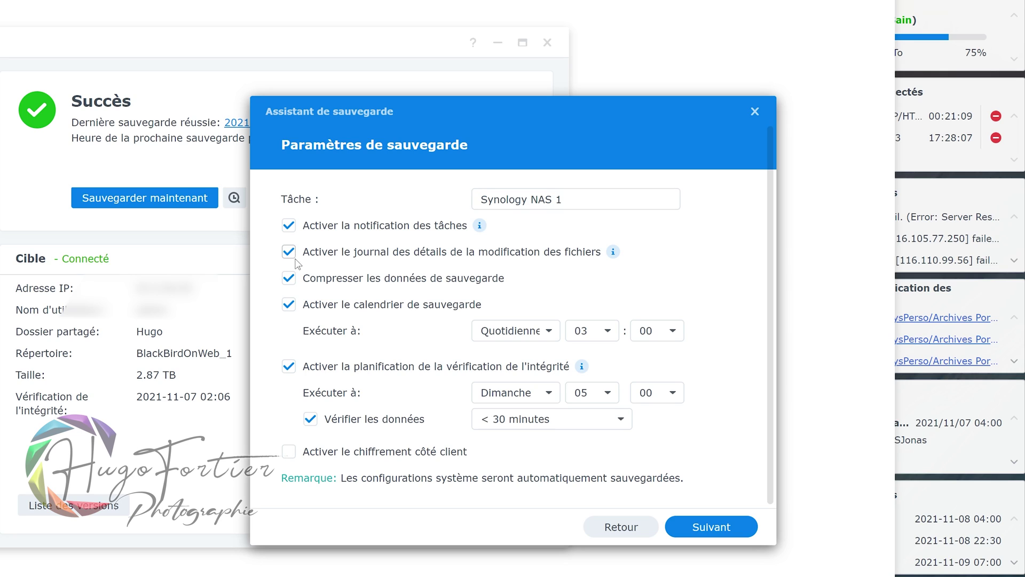
pyautogui.moveTo(614, 256)
pyautogui.click(420, 285)
# Step: Check the integrity check schedule's day and data verification duration, and enable client-side encryption
pyautogui.moveTo(585, 367)
pyautogui.click(549, 394)
pyautogui.click(534, 422)
pyautogui.click(427, 456)
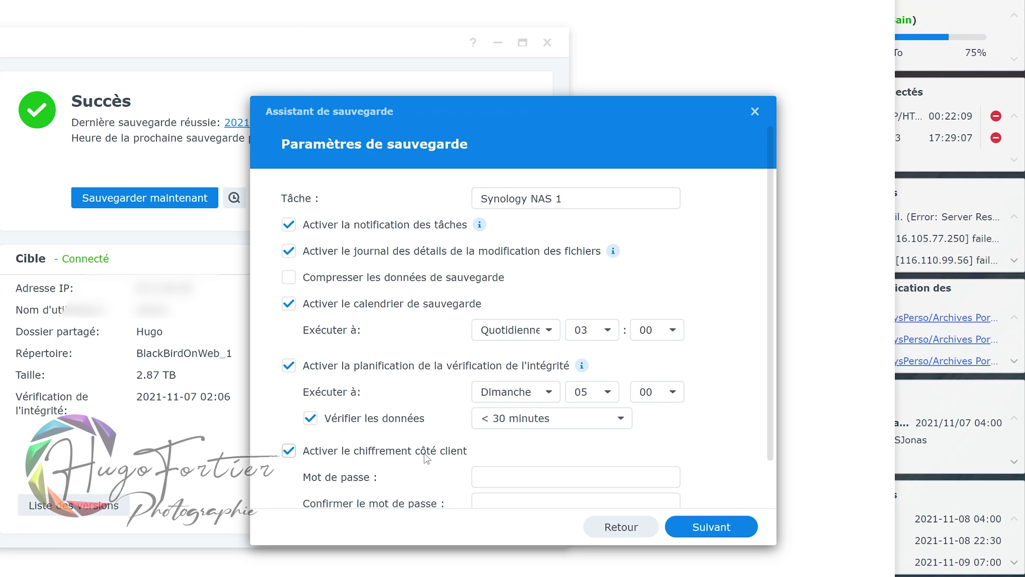
# Step: Disable client-side encryption for the task and continue to the rotation settings
pyautogui.scroll(-1, 487, 449)
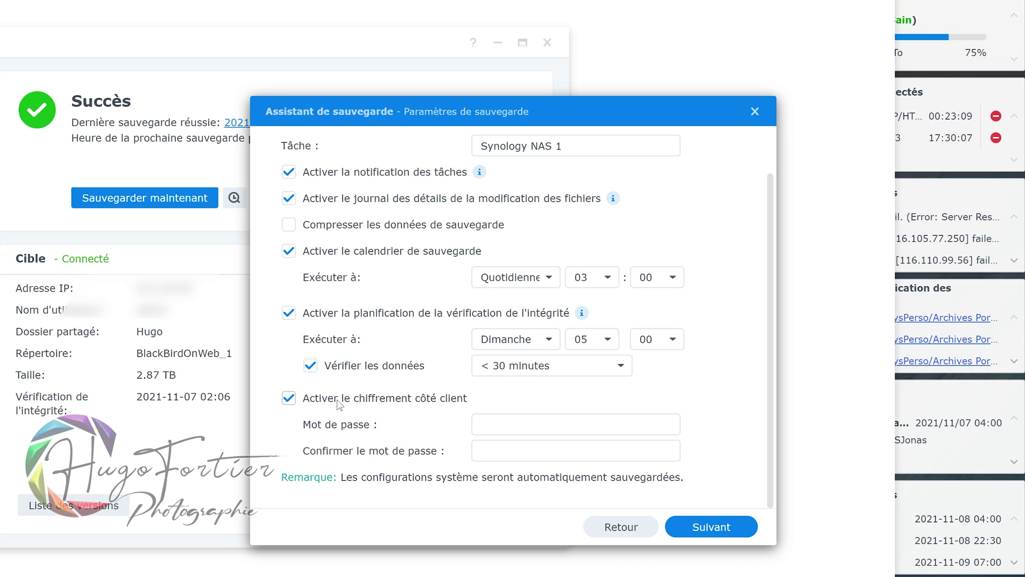
pyautogui.click(367, 405)
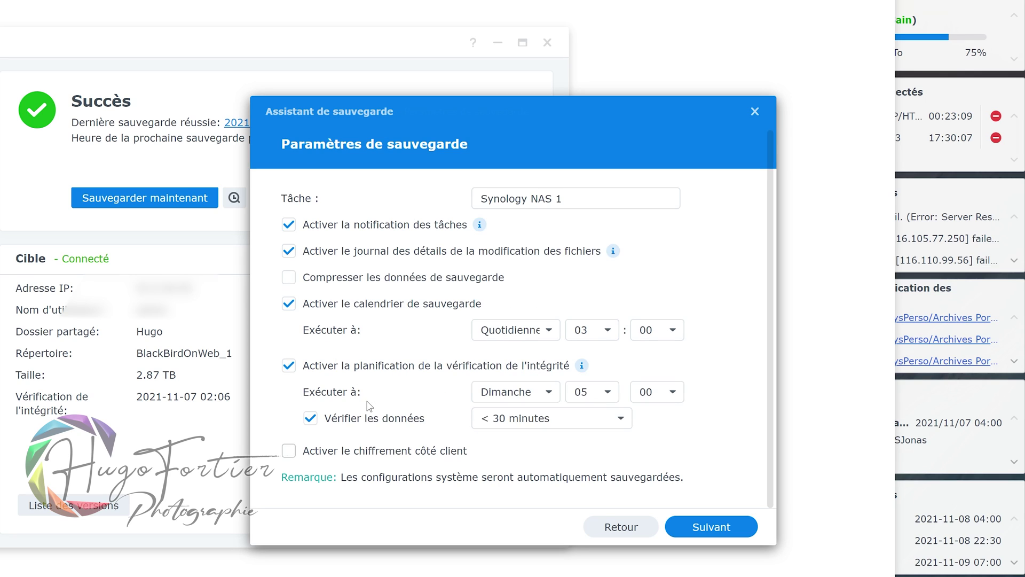
pyautogui.click(711, 526)
# Step: Enable backup rotation and set the maximum number of kept versions to 2
pyautogui.click(310, 204)
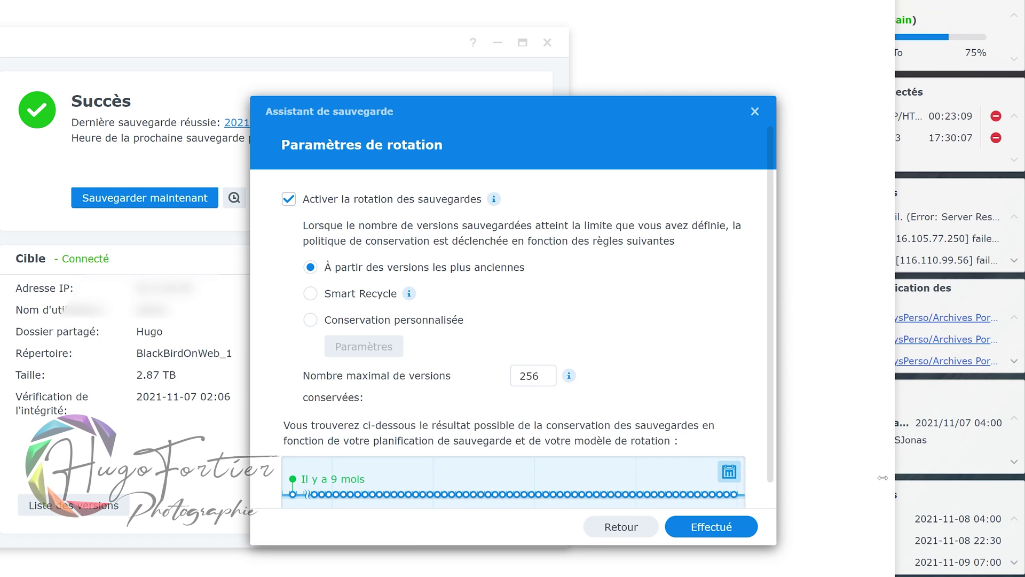
pyautogui.moveTo(550, 376); pyautogui.dragTo(373, 382)
pyautogui.write('2')
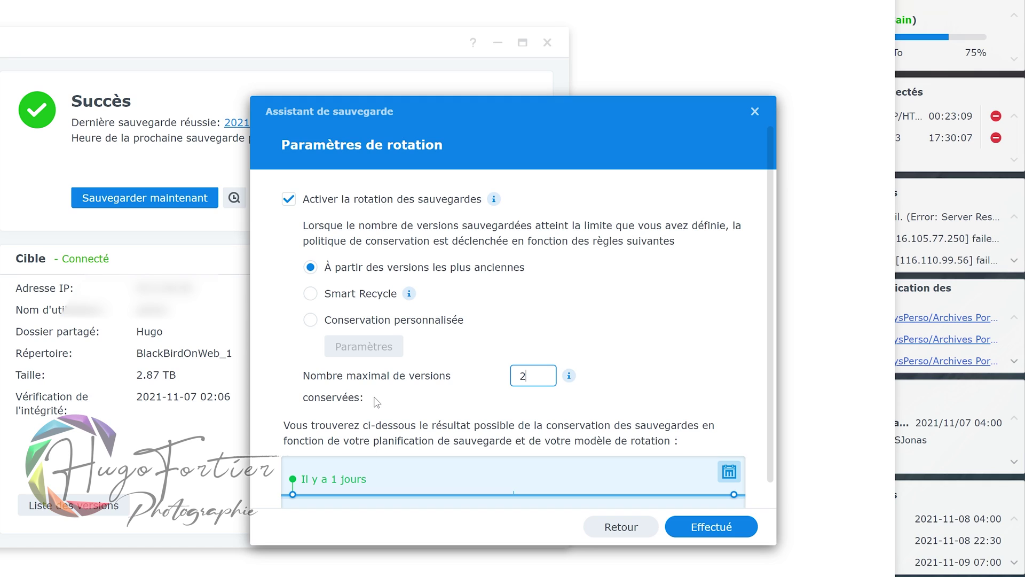
pyautogui.moveTo(534, 377); pyautogui.dragTo(469, 390)
# Step: Review the Smart Recycle description and custom retention rules, cancel without changes, and select rotation from the oldest versions again
pyautogui.moveTo(410, 295)
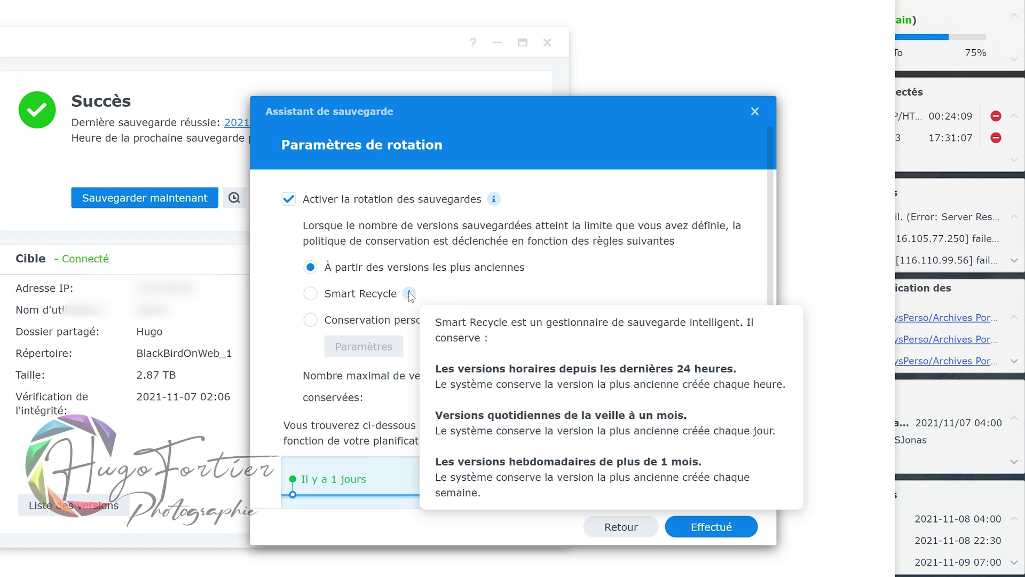
pyautogui.click(435, 320)
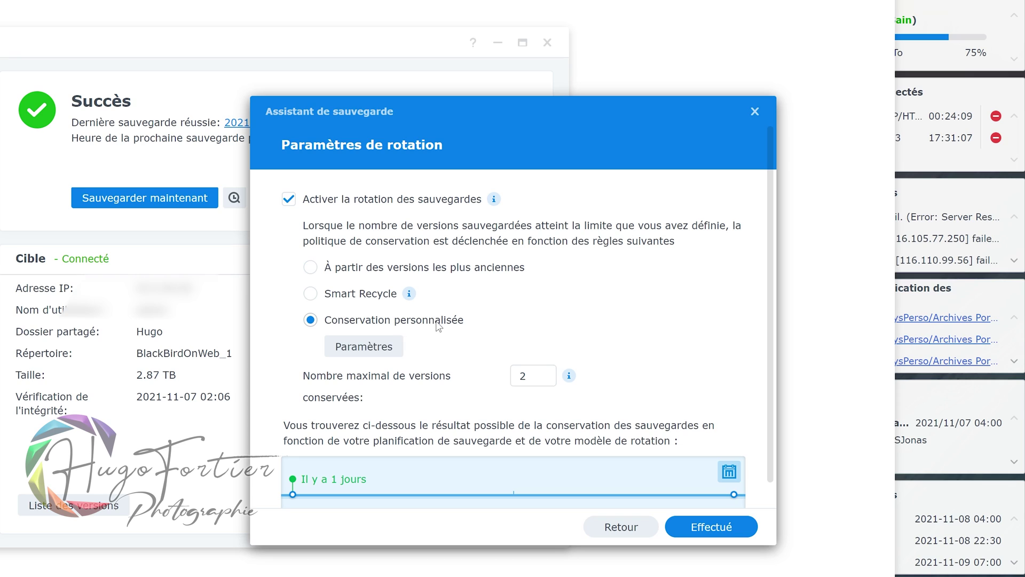
pyautogui.click(388, 341)
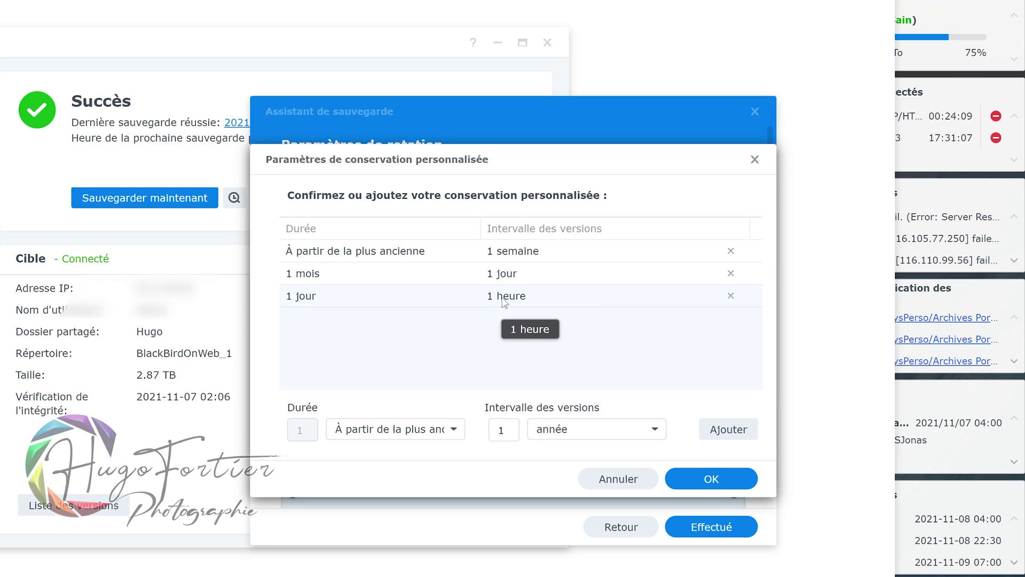
pyautogui.press('Escape')
pyautogui.click(366, 272)
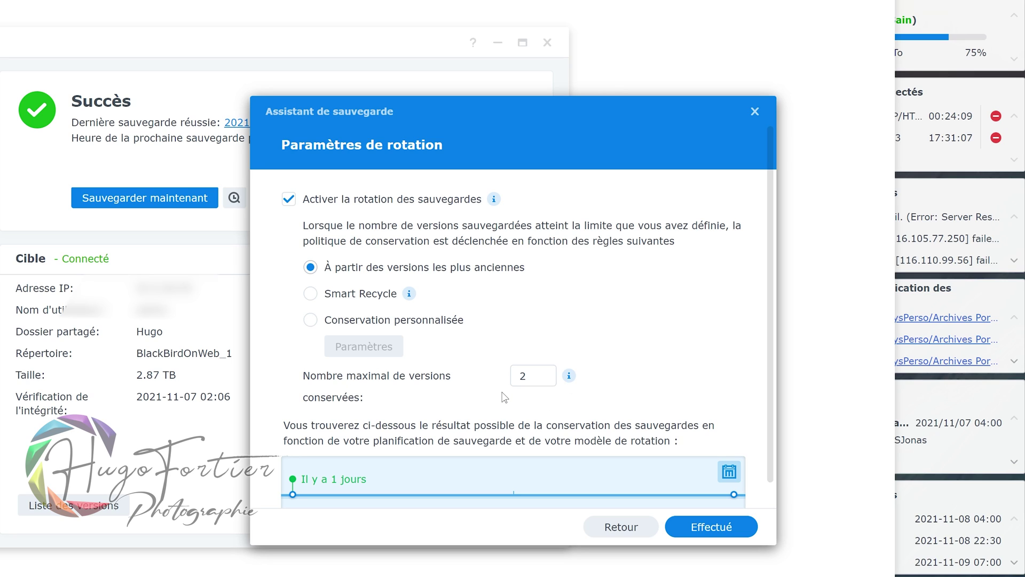
# Step: Return from the rotation settings to the backup settings and close the backup wizard without creating the task
pyautogui.scroll(-1, 513, 390)
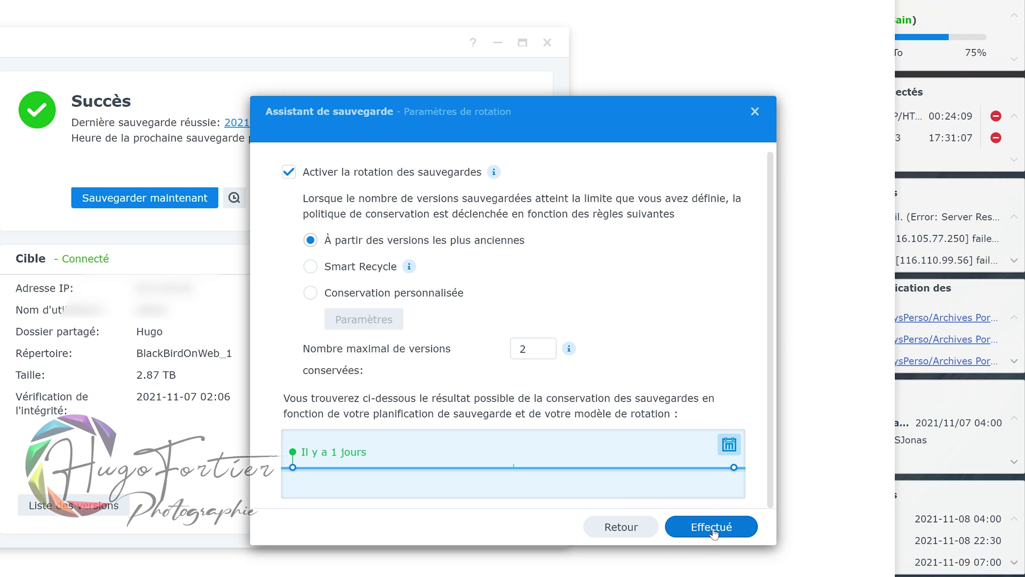
pyautogui.click(620, 528)
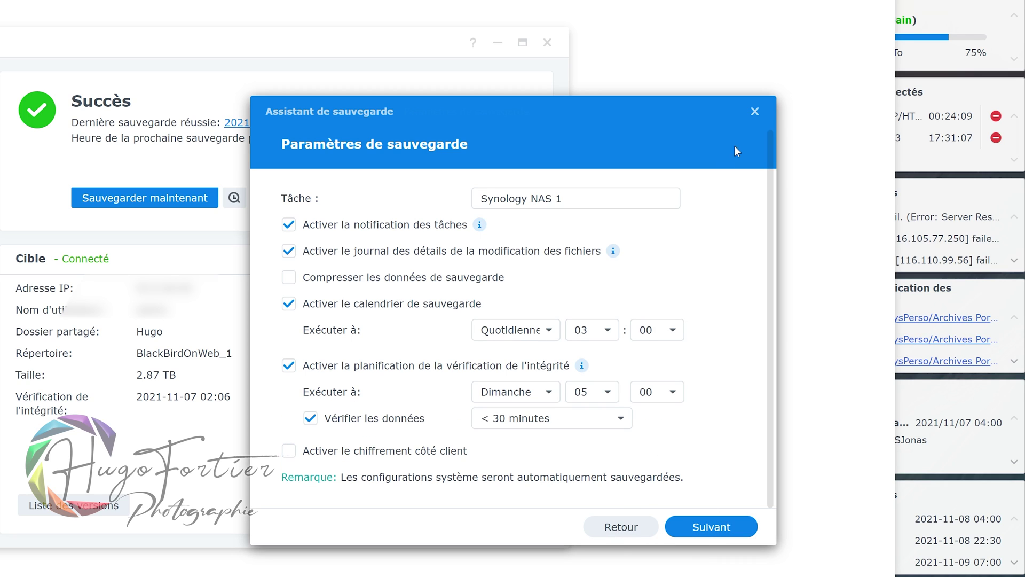
pyautogui.click(754, 111)
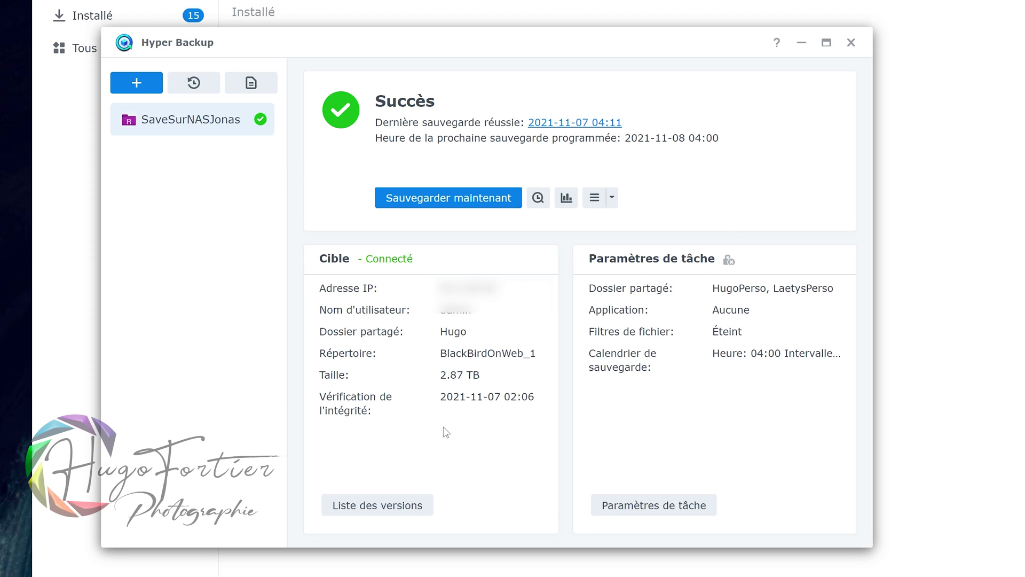
# Step: Open the existing backup task's settings and review its selected folders and file filters, cancelling the filters without changes
pyautogui.click(683, 507)
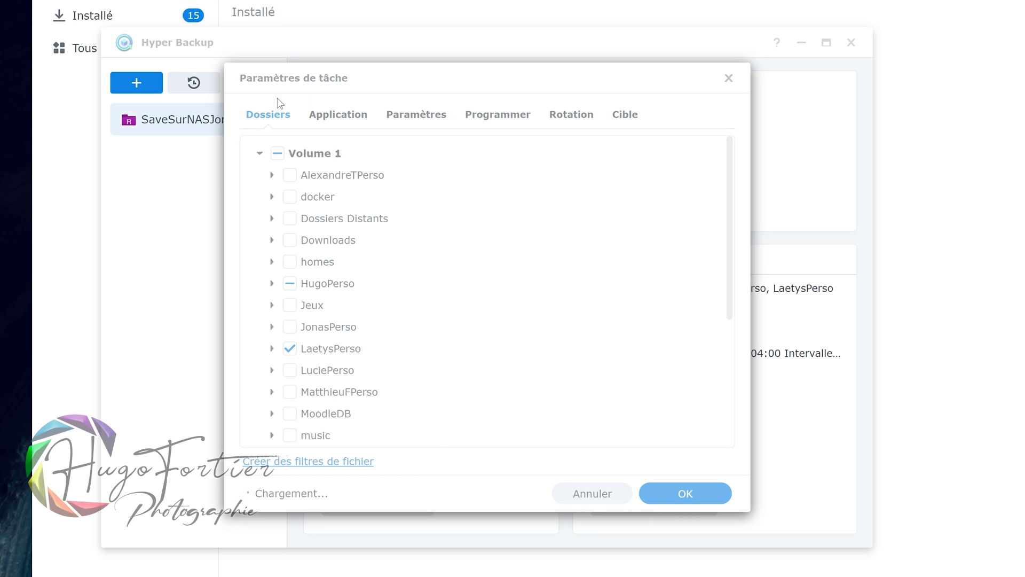
pyautogui.scroll(-5, 333, 229)
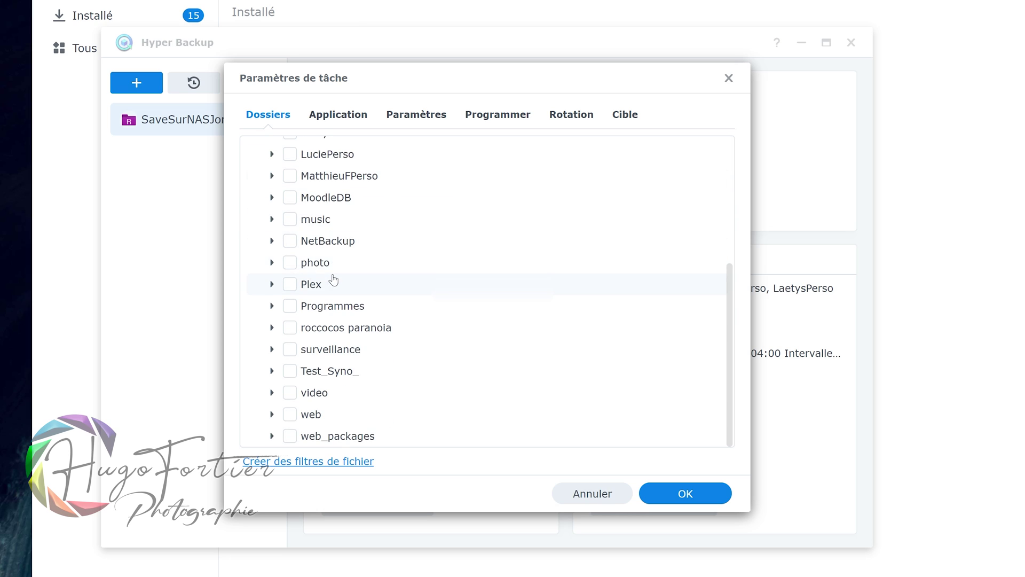
pyautogui.scroll(5, 333, 280)
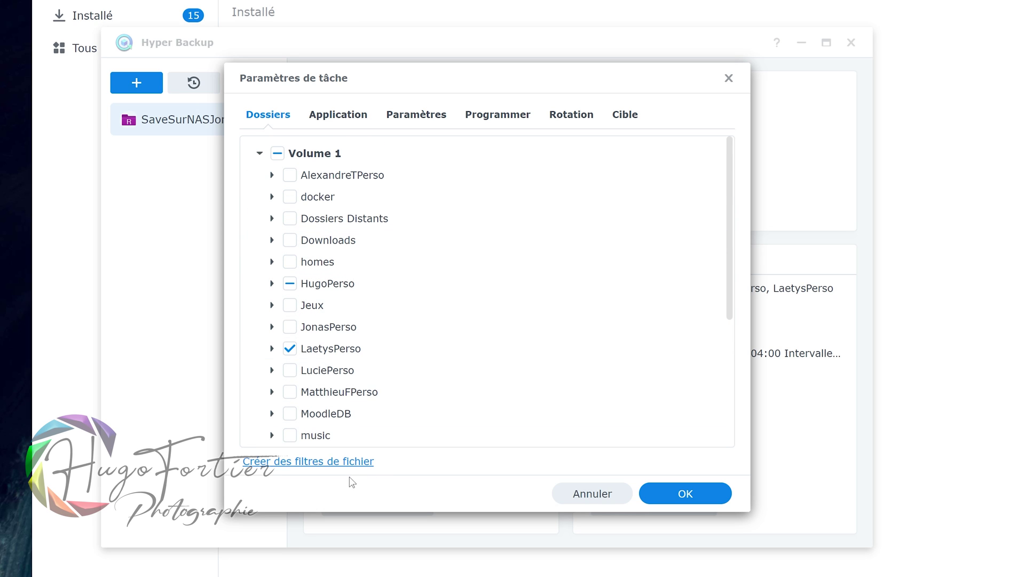
pyautogui.click(320, 462)
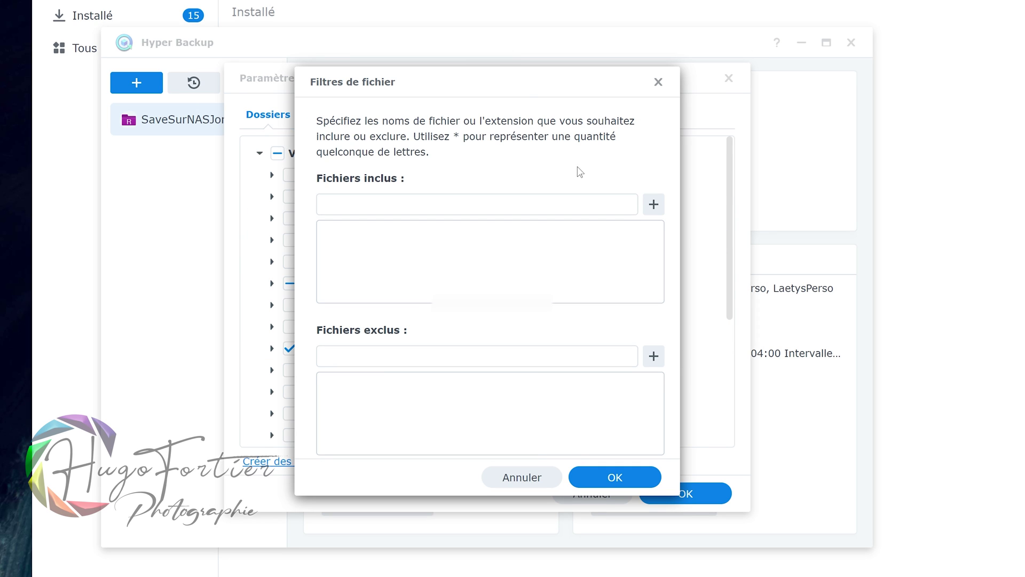
pyautogui.click(525, 483)
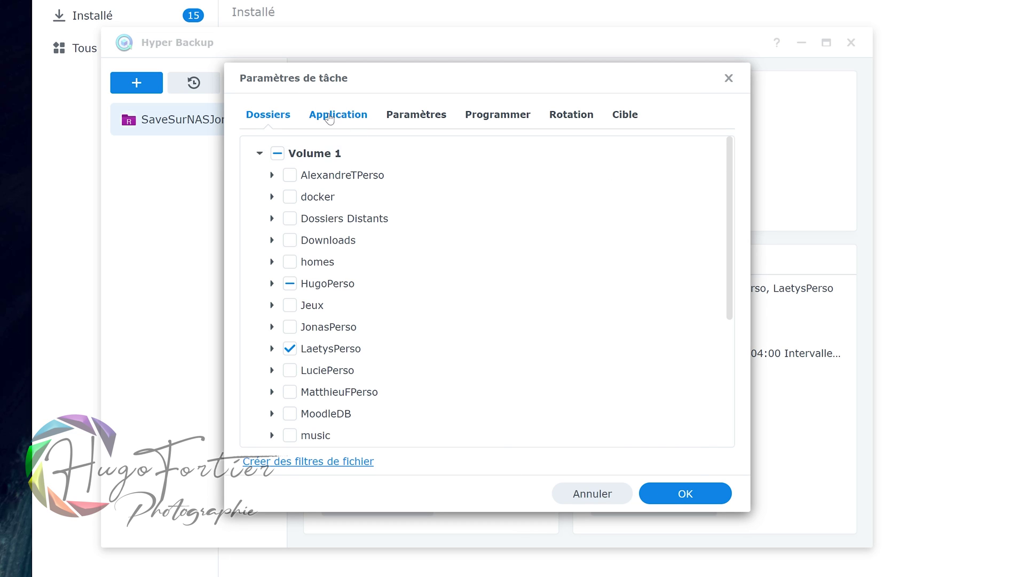
# Step: Review the task's application, general, schedule and target settings, turning the bandwidth limit on and back off
pyautogui.click(338, 116)
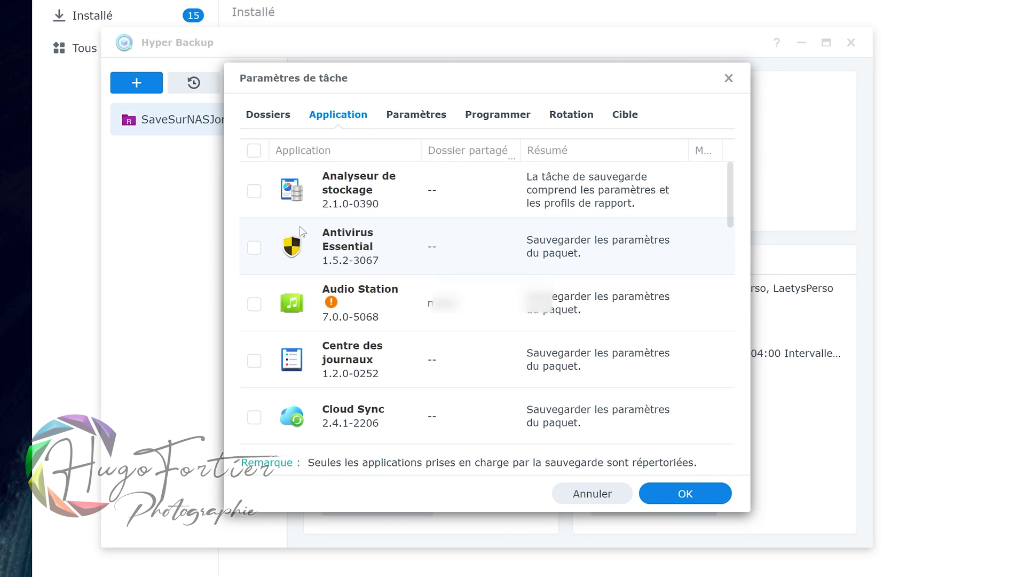
pyautogui.click(417, 115)
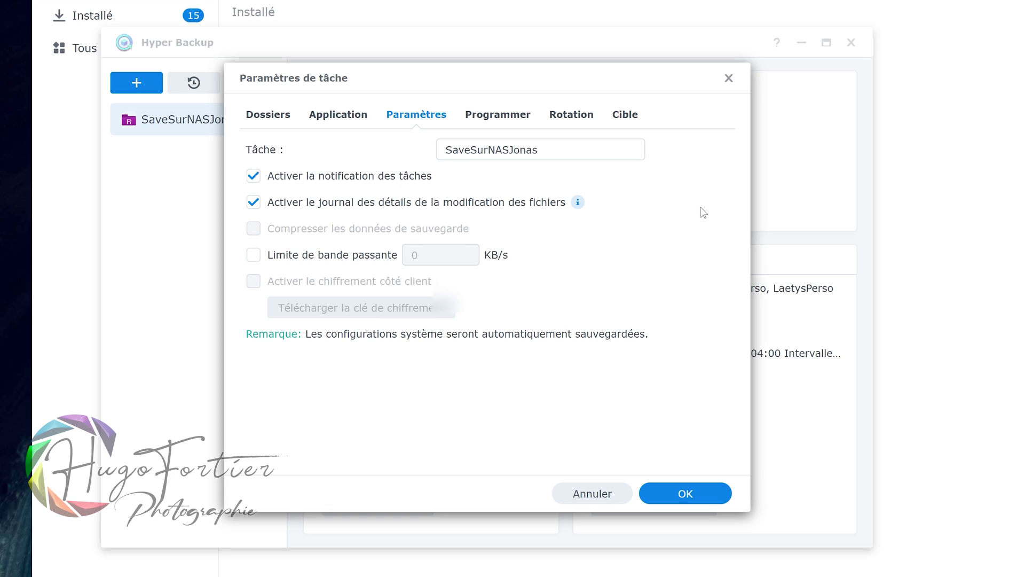
pyautogui.click(253, 255)
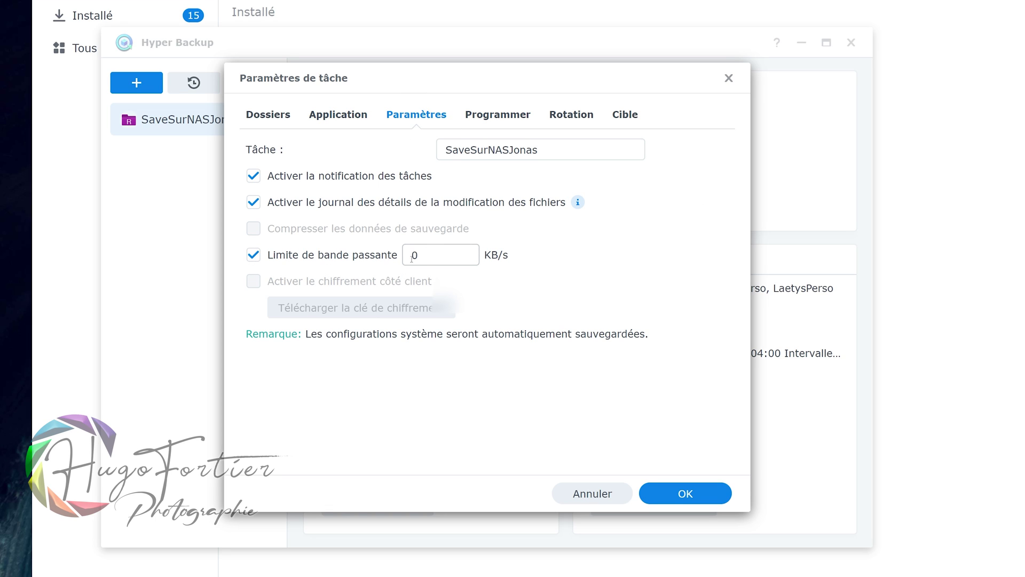
pyautogui.click(253, 255)
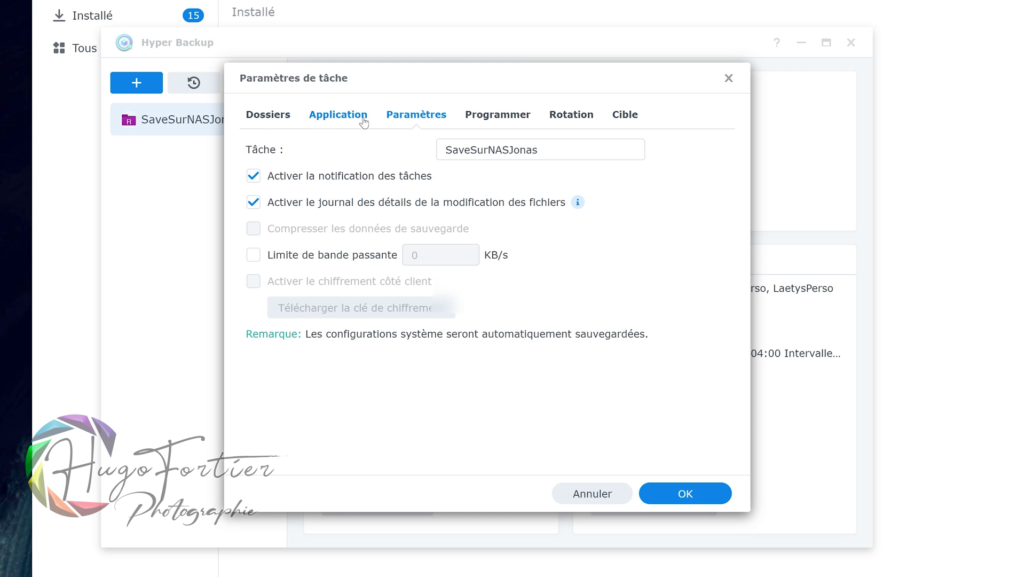
pyautogui.click(505, 126)
pyautogui.click(625, 114)
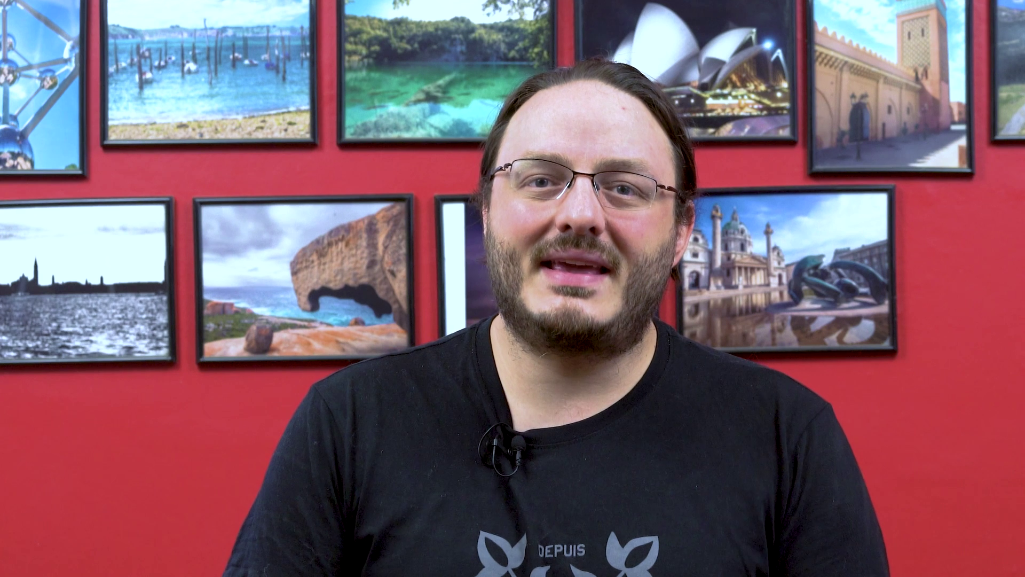